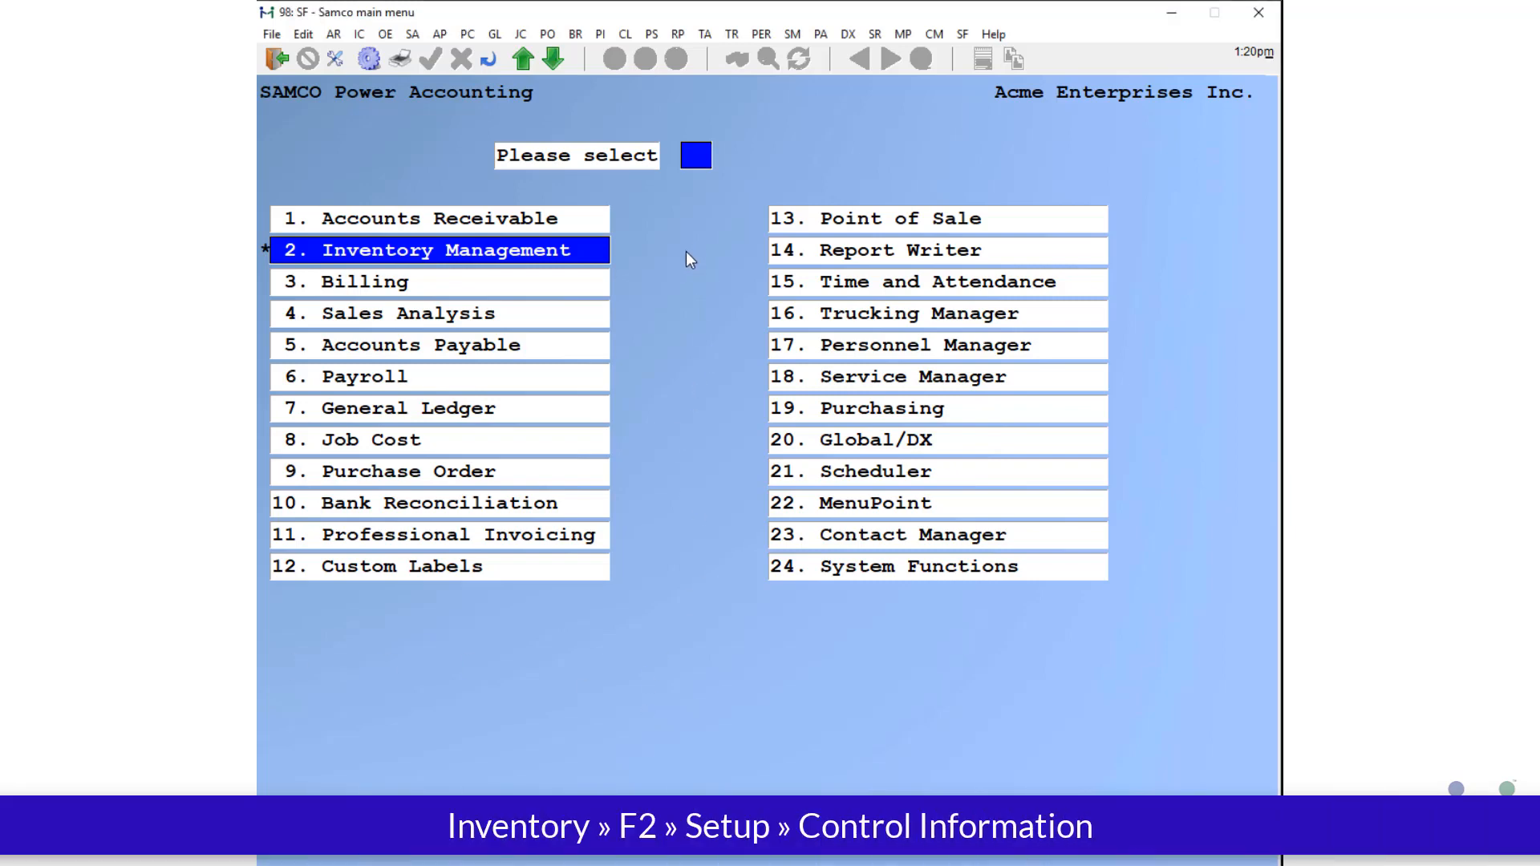
# Step: In inventory Control information setup, set field 67 'Use active flag instead of stock code?' to Y, leaving item active status unrecalculated
pyautogui.click(362, 35)
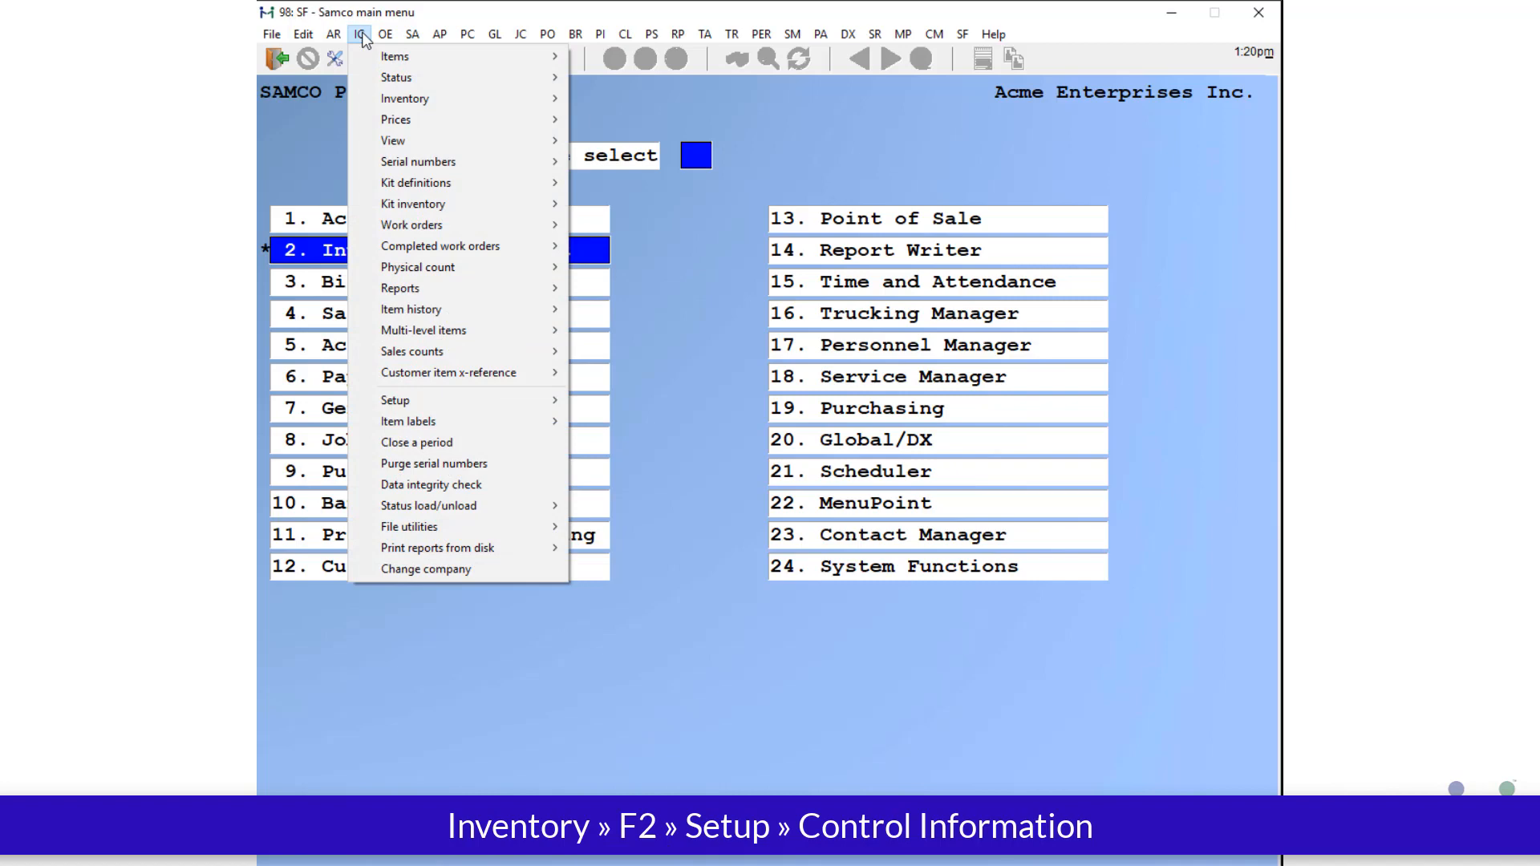
pyautogui.moveTo(405, 398)
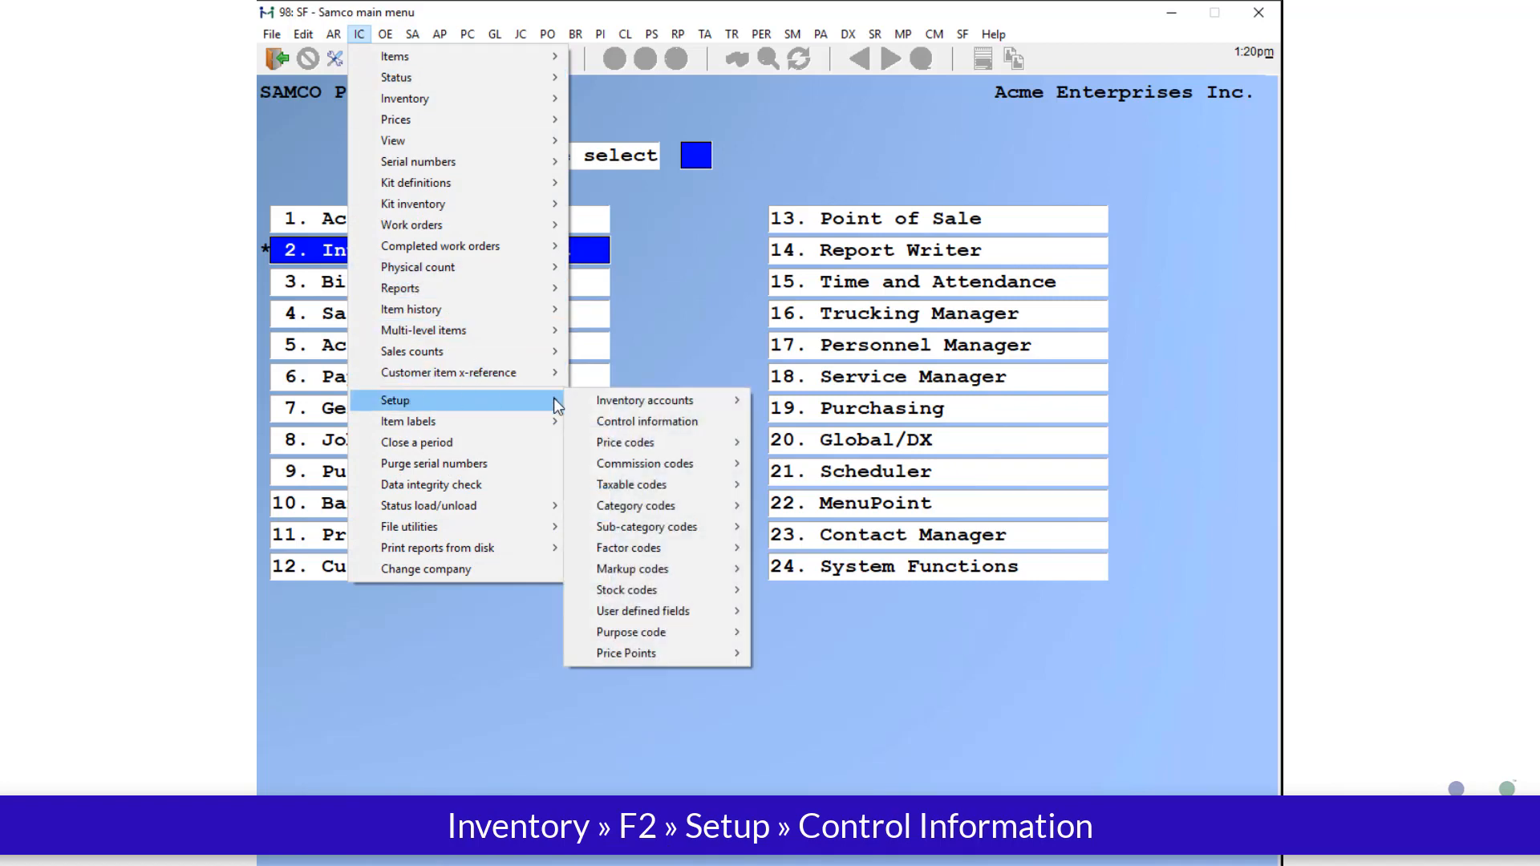
pyautogui.click(655, 417)
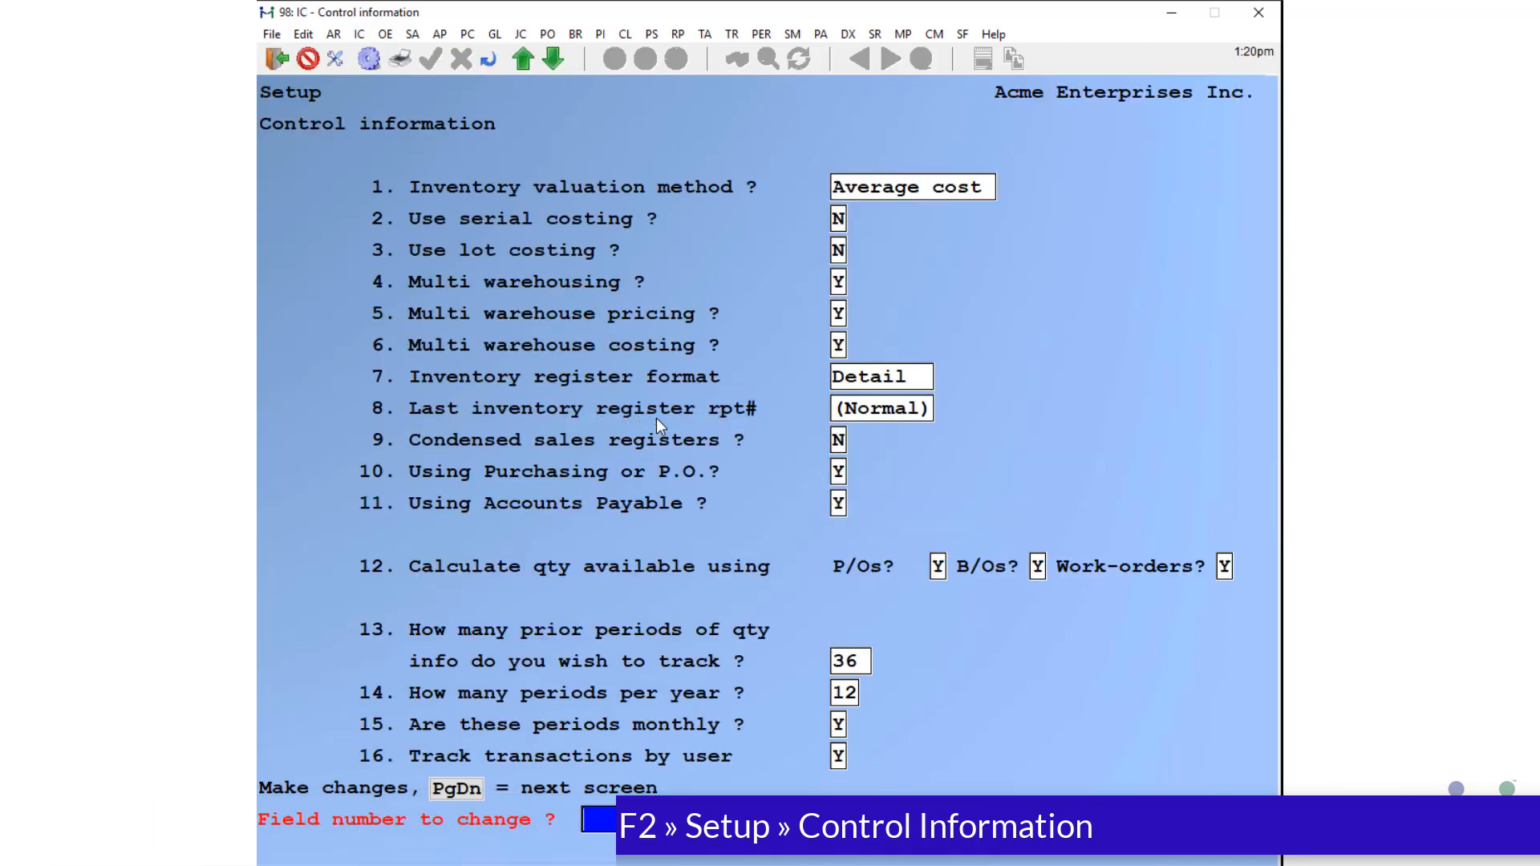
pyautogui.press('pagedown')
pyautogui.press('pagedown')
pyautogui.press('pagedown')
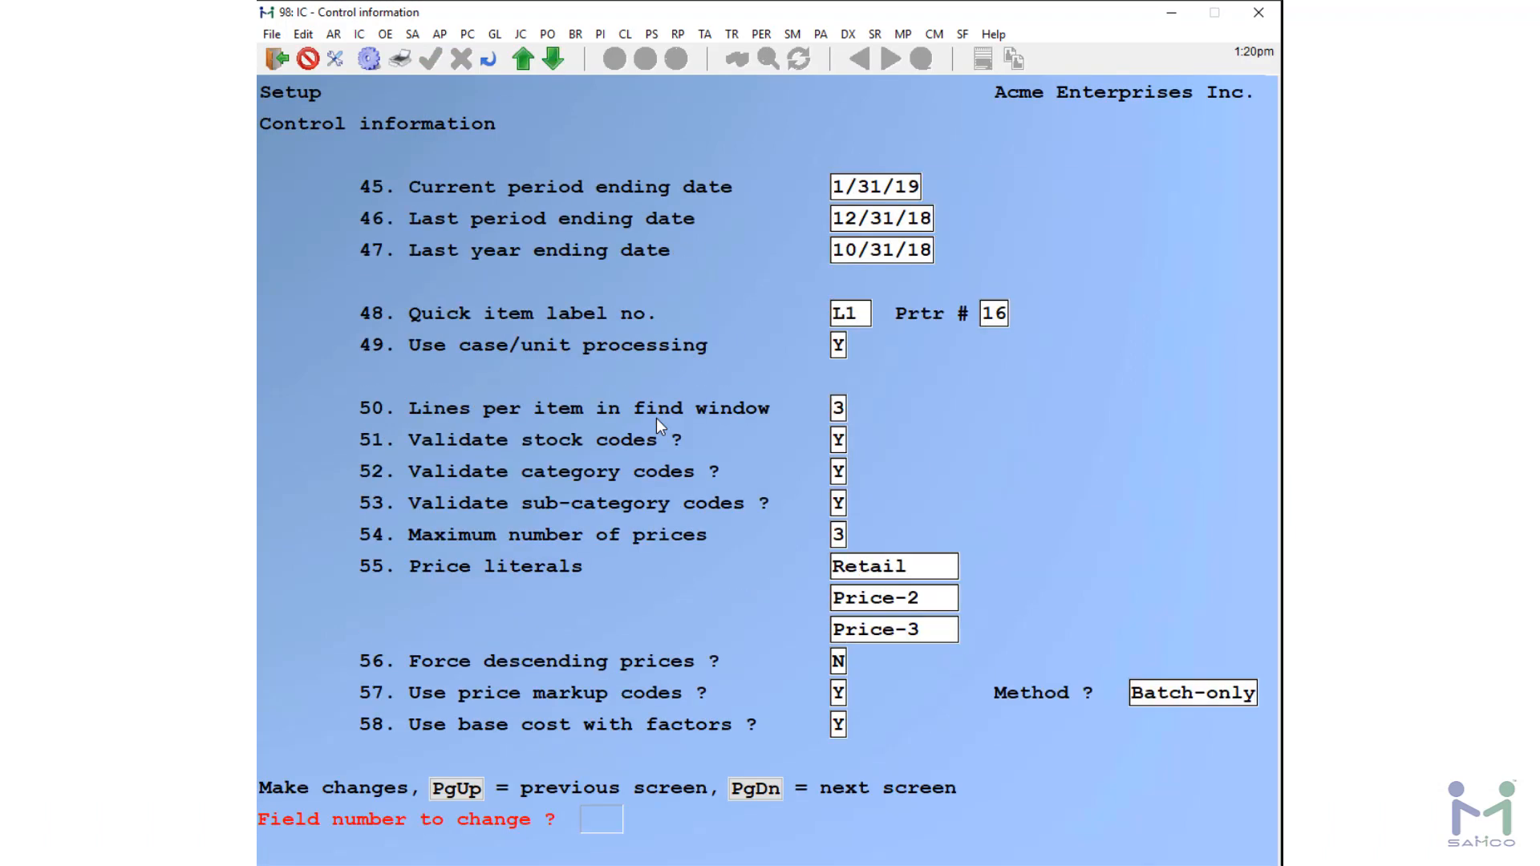
pyautogui.press('pagedown')
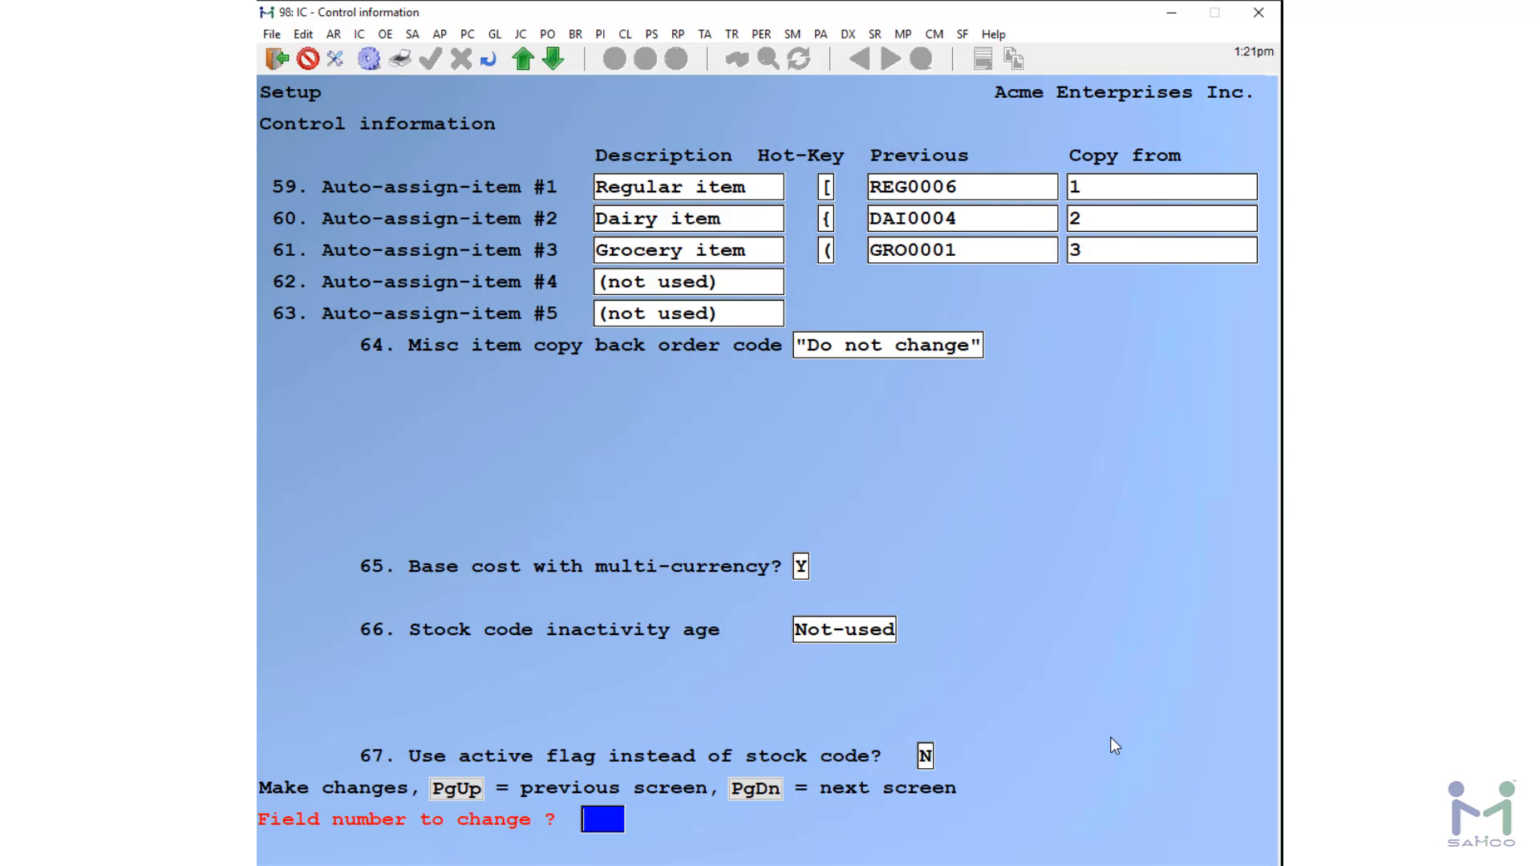
pyautogui.write('67')
pyautogui.press('Return')
pyautogui.write('y')
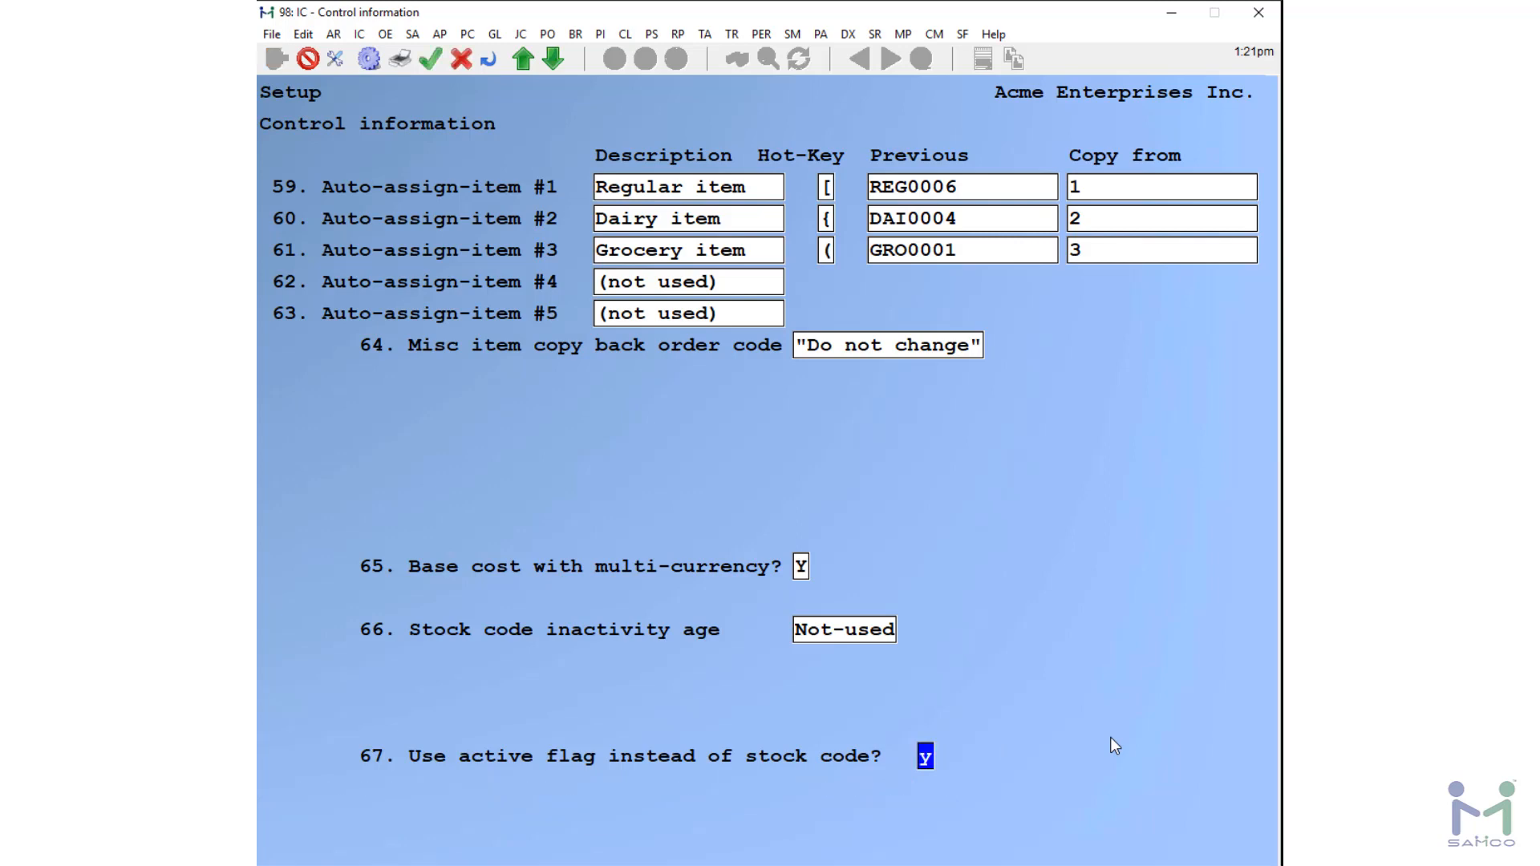
pyautogui.press('Return')
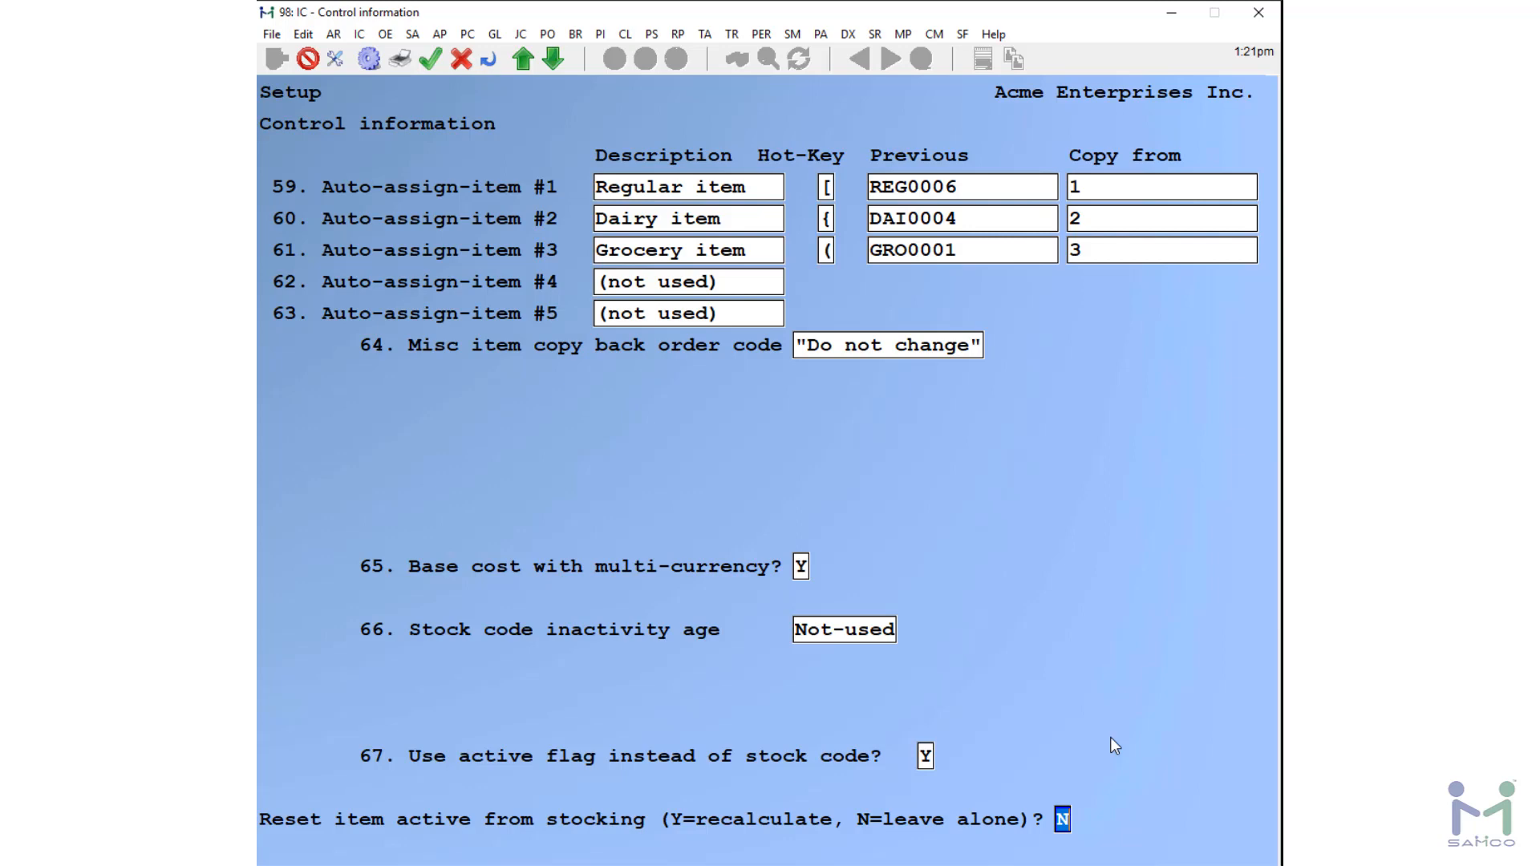
pyautogui.press('Return')
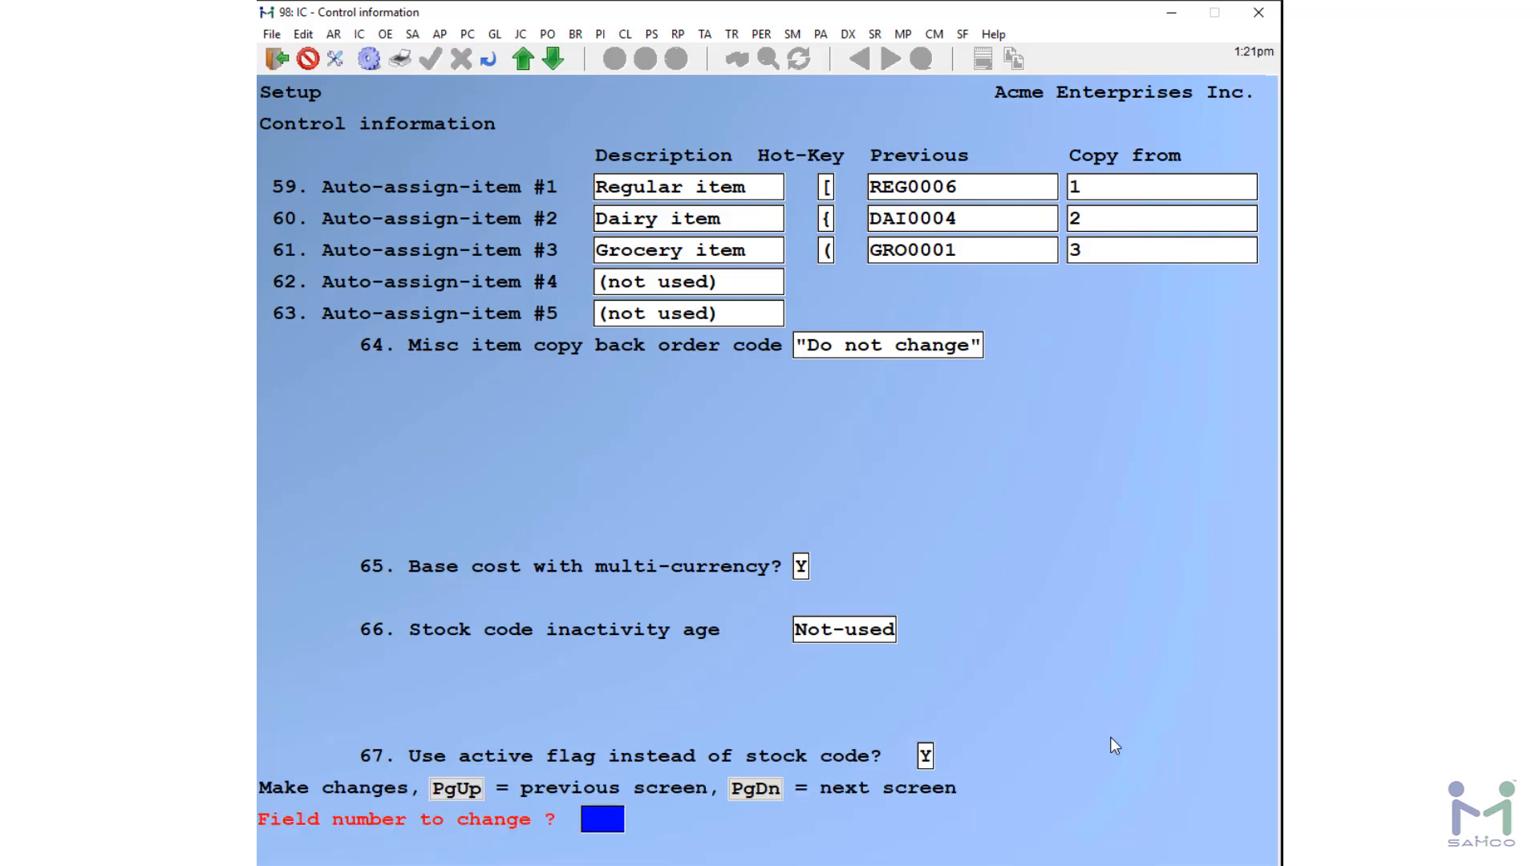
# Step: Page through the remaining control information screens, accept the changes, and leave the inventory setup menu
pyautogui.press('pagedown')
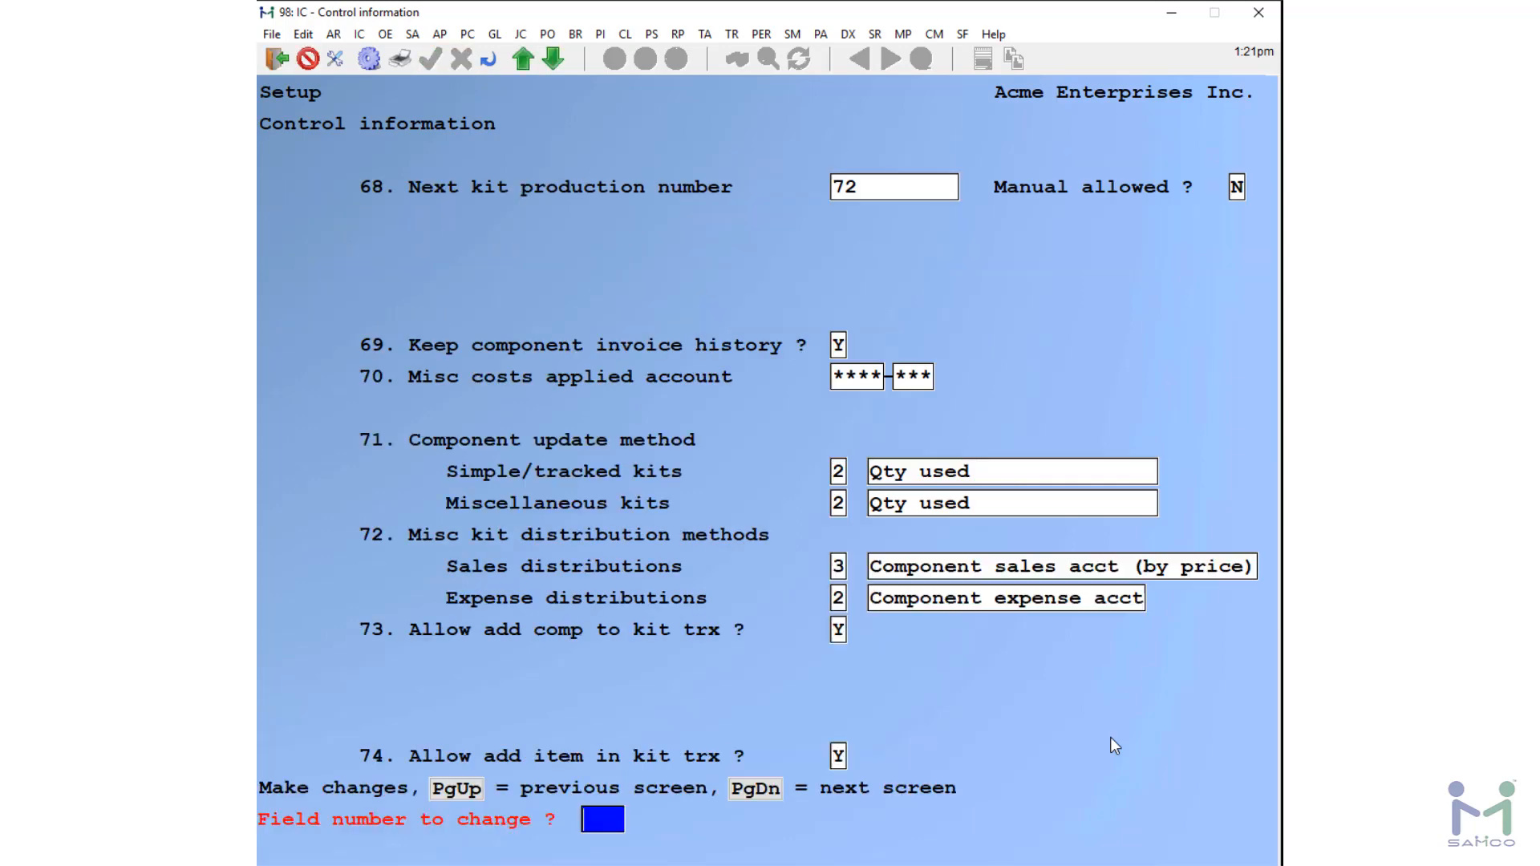
pyautogui.press('pagedown')
pyautogui.press('pagedown')
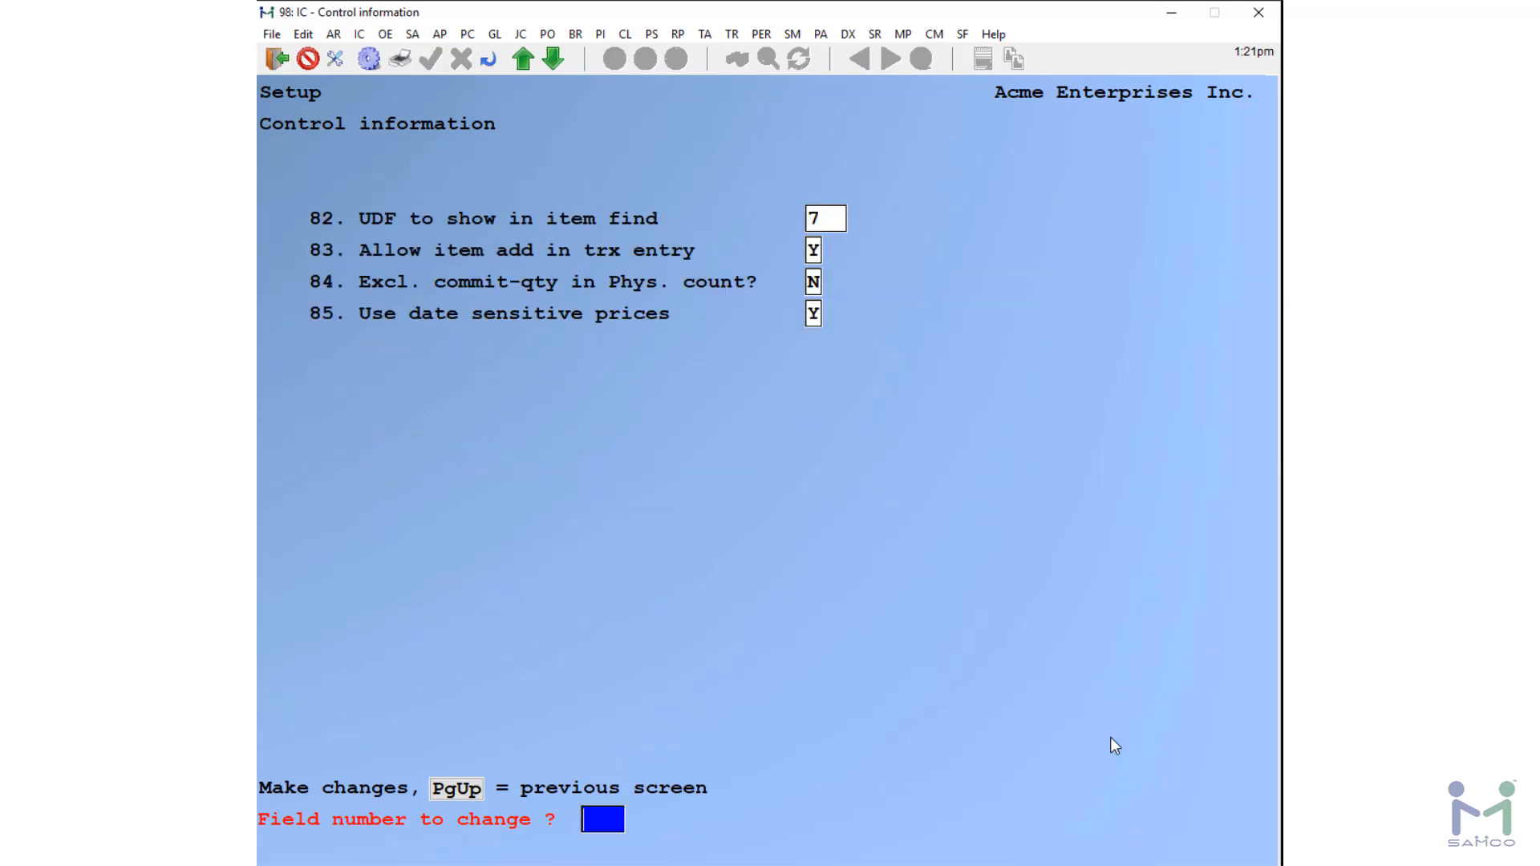
pyautogui.press('Return')
pyautogui.press('Return')
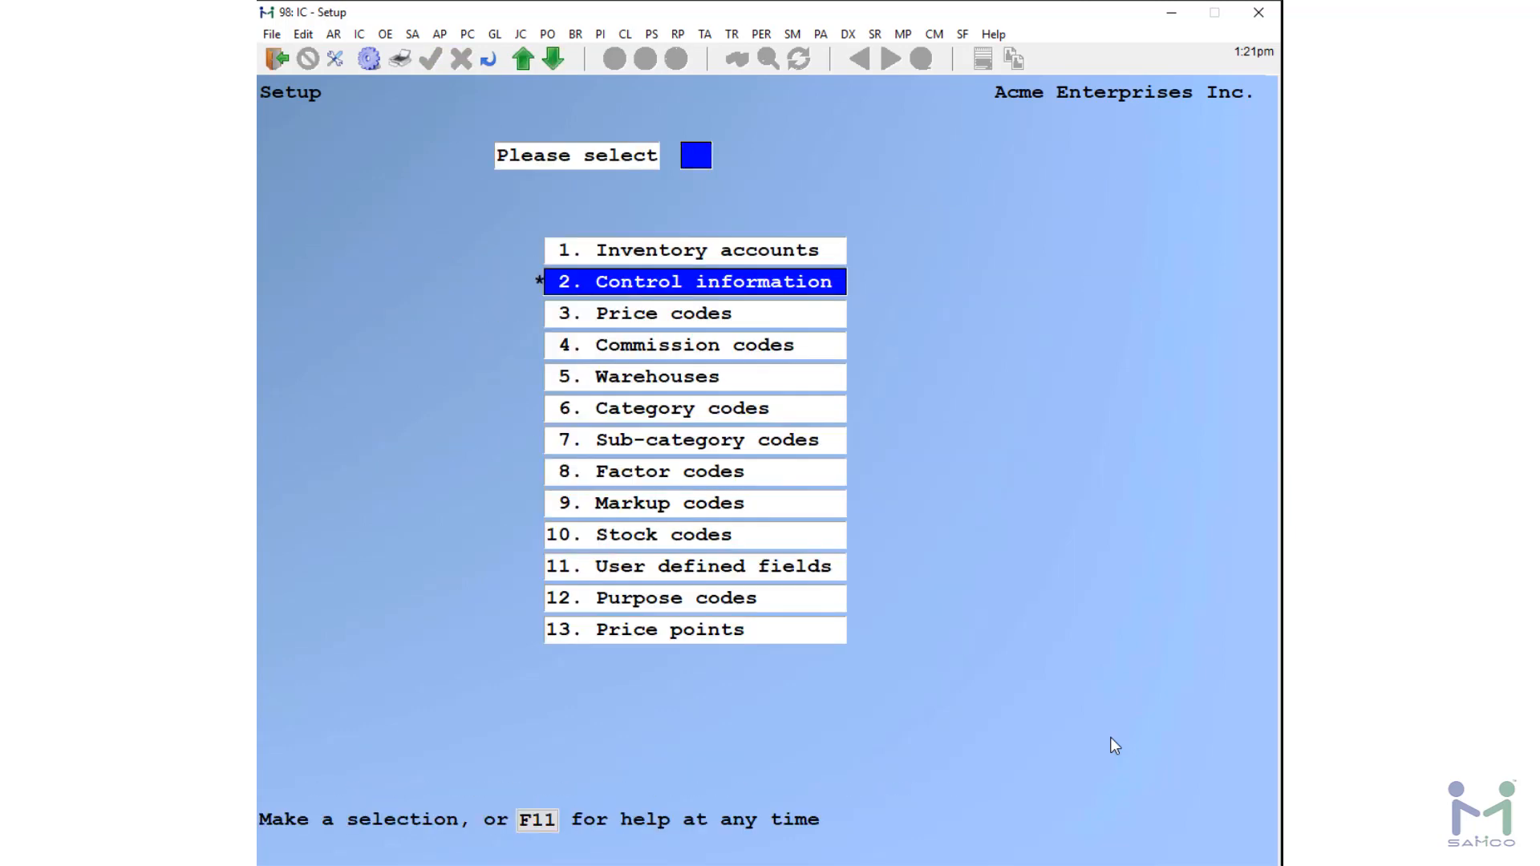
pyautogui.press('Escape')
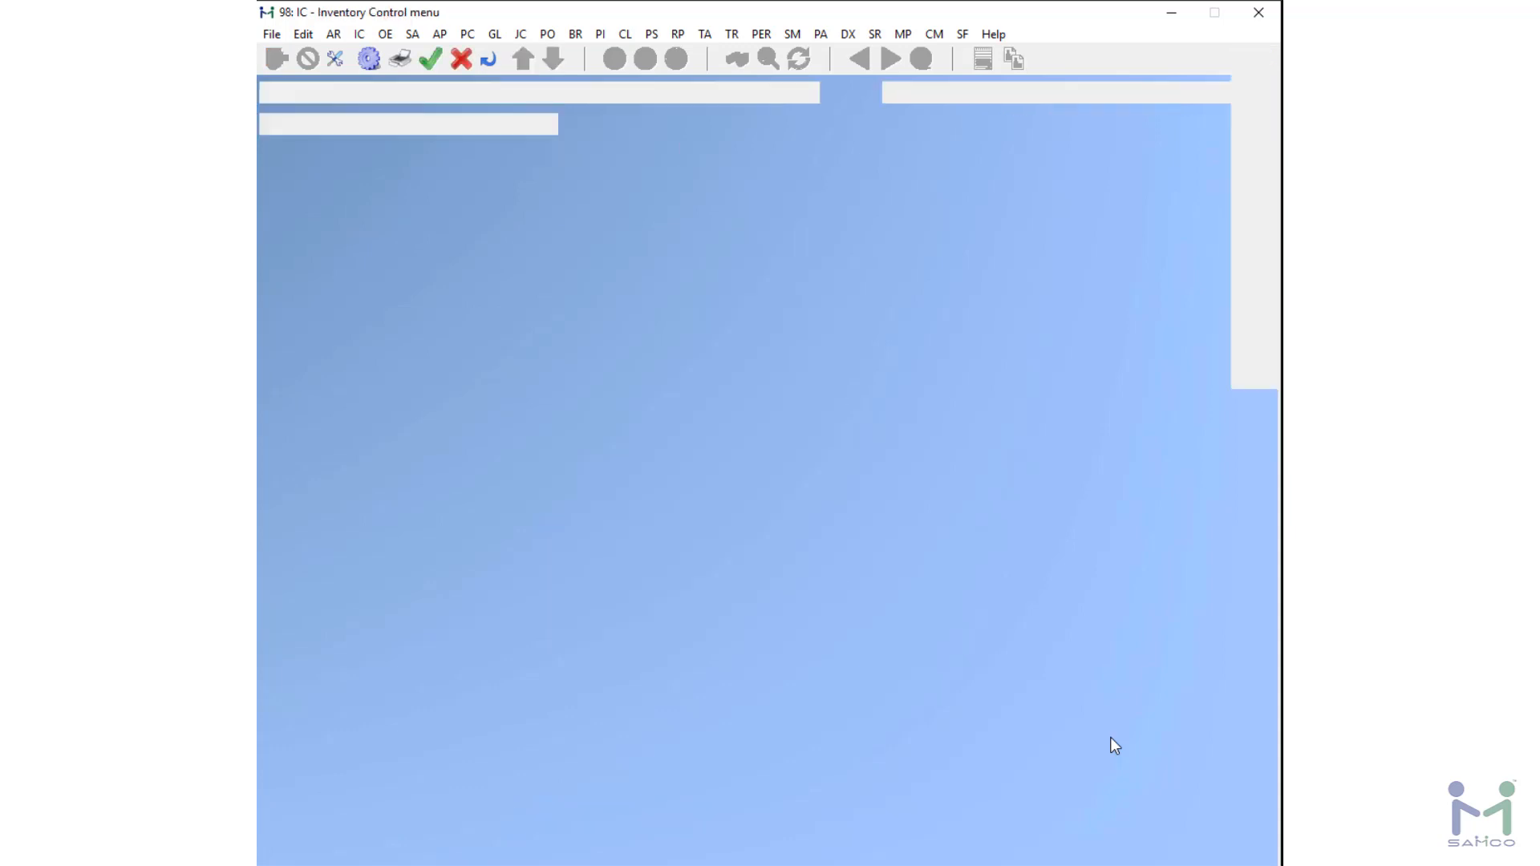
# Step: Open inventory item entry and load item 10
pyautogui.press('F2')
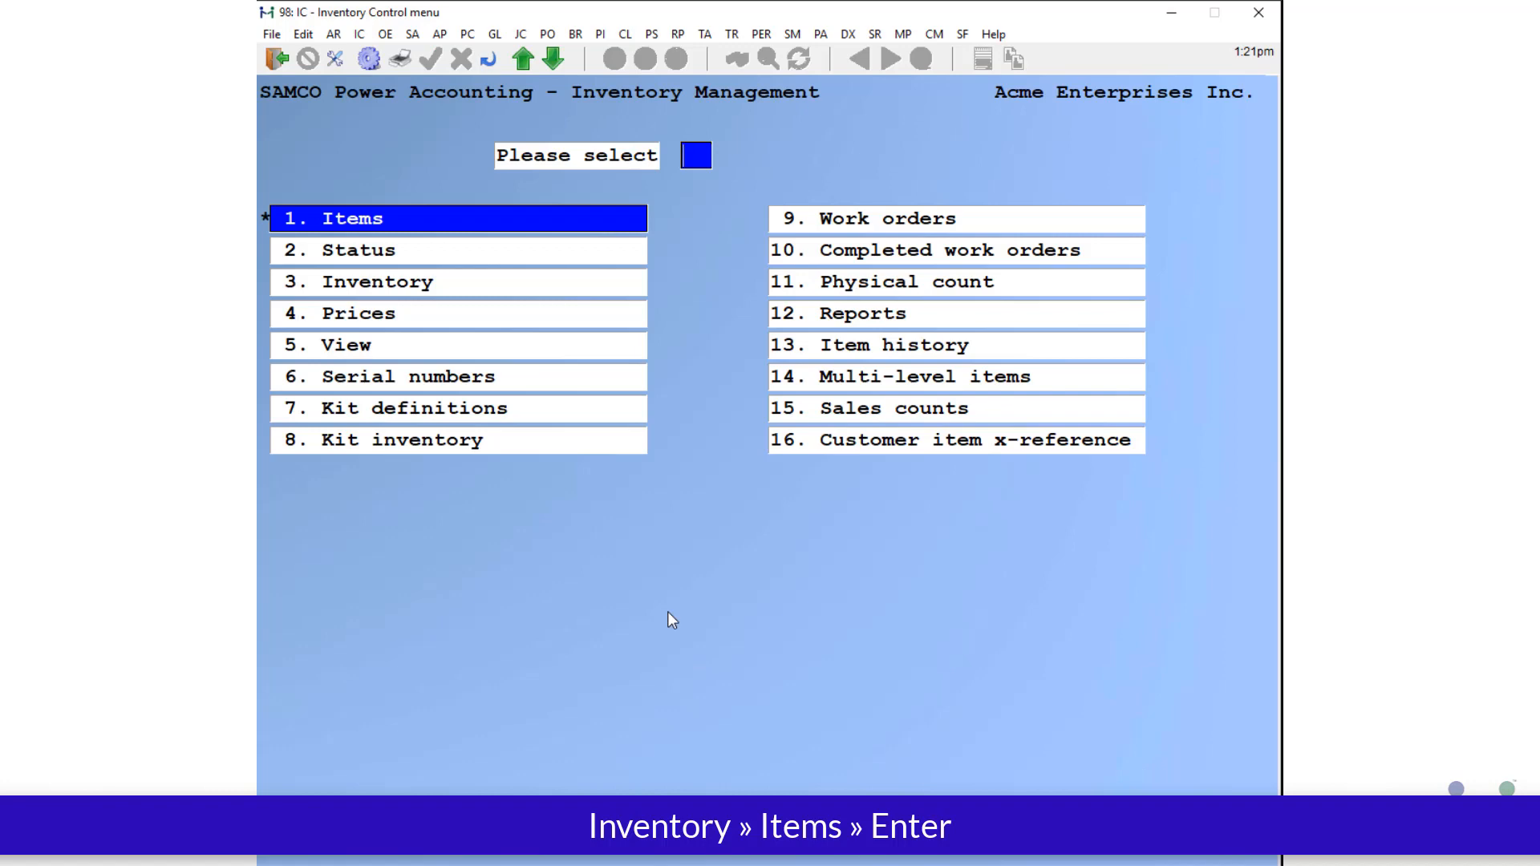
pyautogui.press('Return')
pyautogui.press('Return')
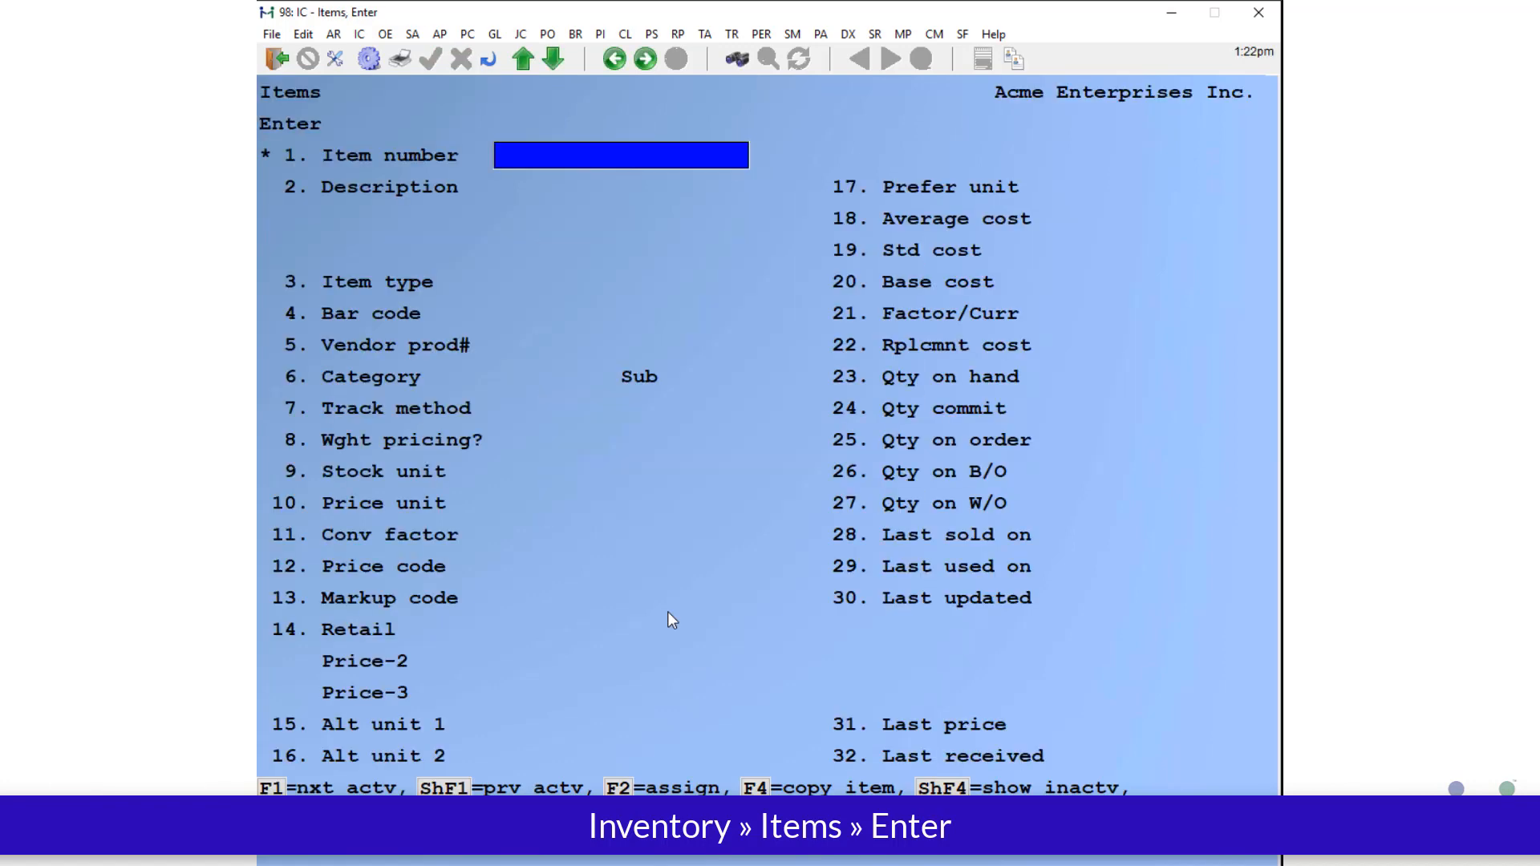
pyautogui.write('10')
pyautogui.press('Return')
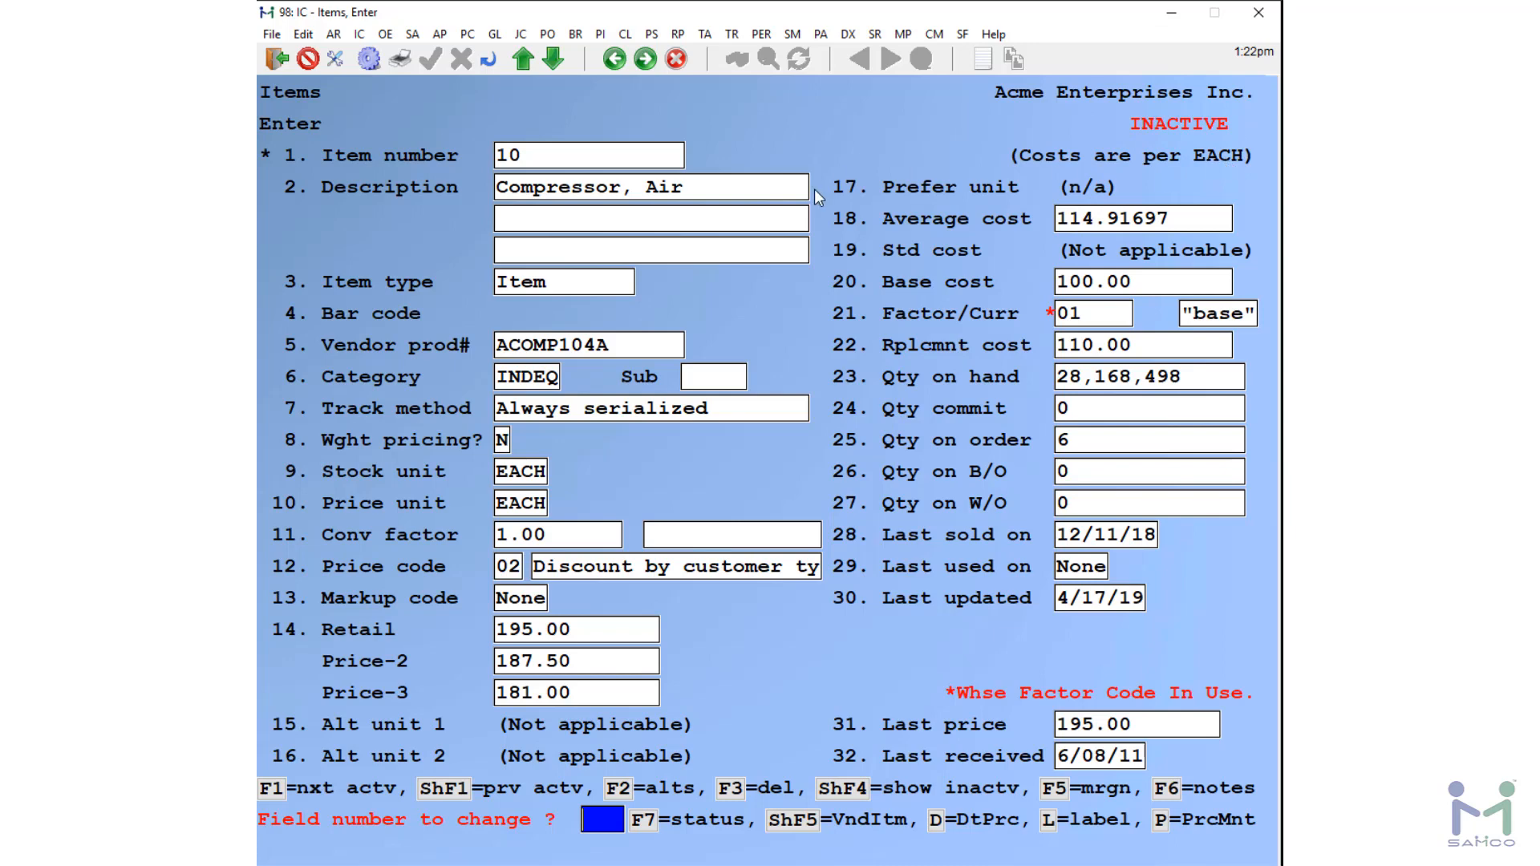
# Step: Make item 10 active and acknowledge the vendor item update
pyautogui.write('c')
pyautogui.press('Return')
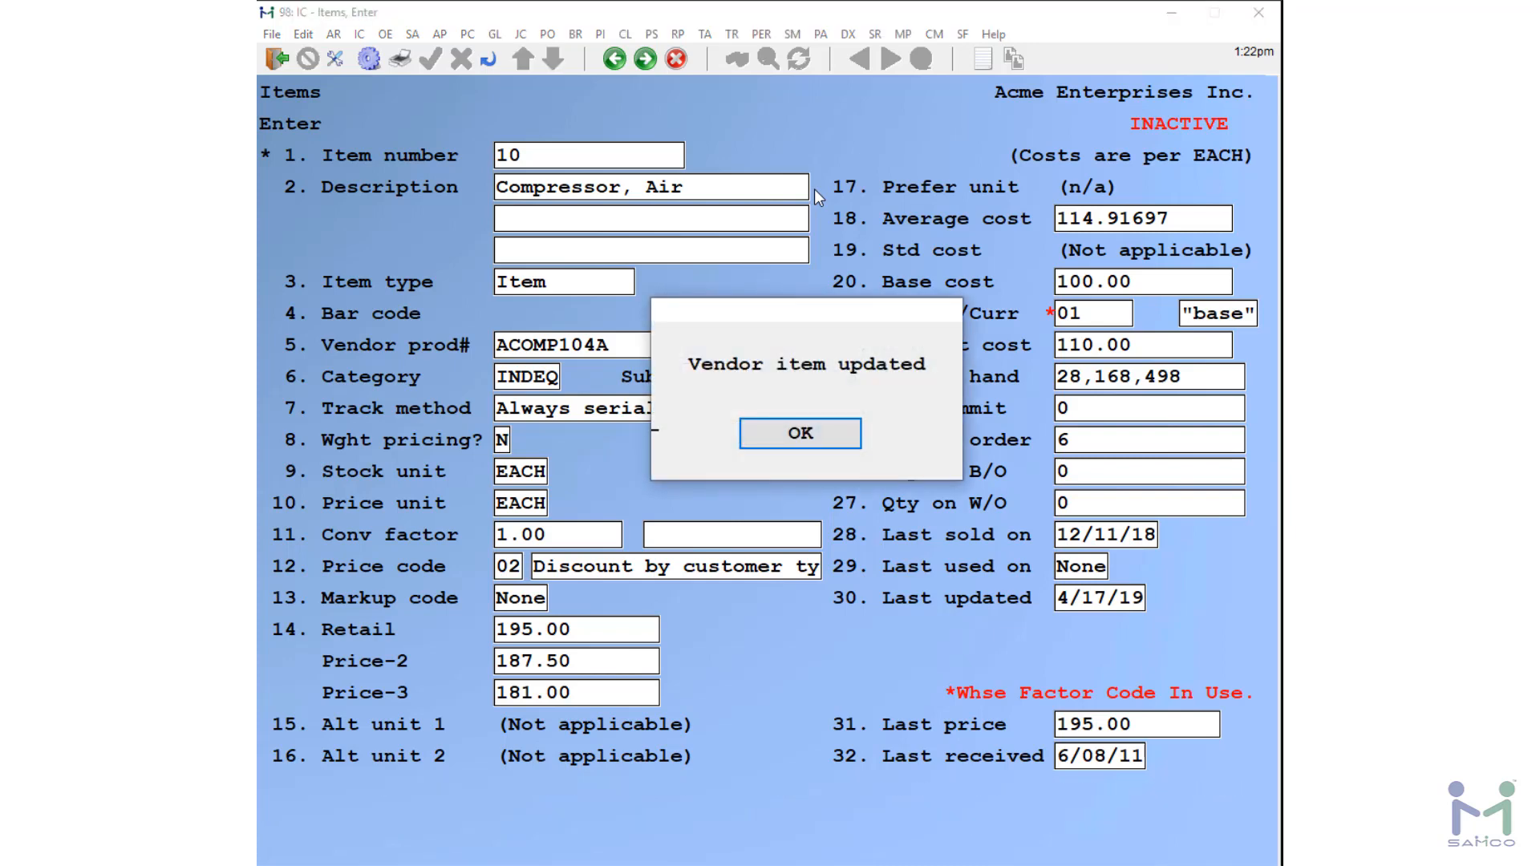
pyautogui.press('Return')
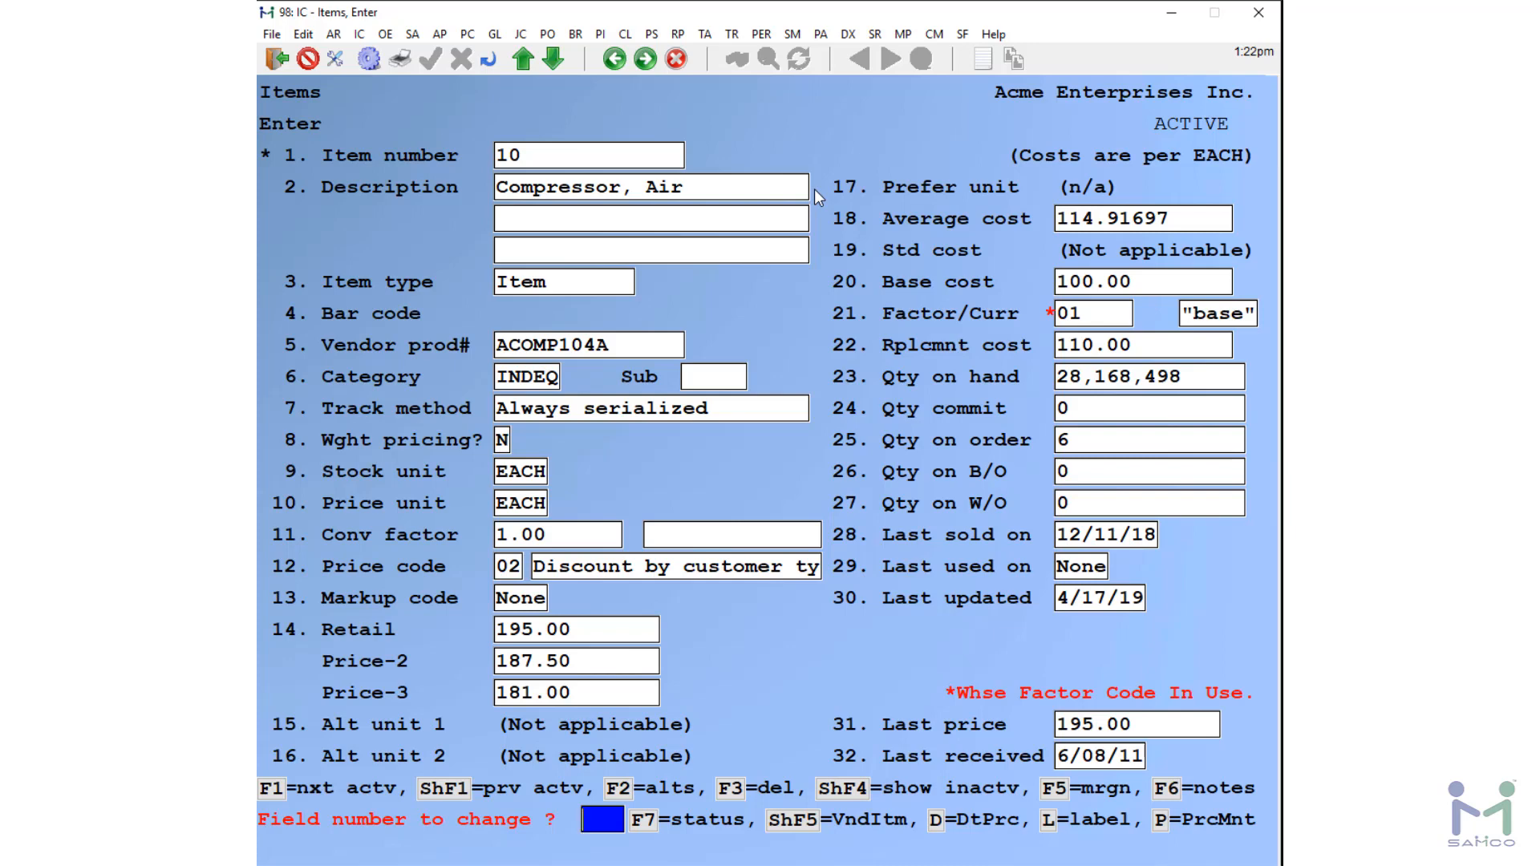
pyautogui.write('1')
pyautogui.press('Return')
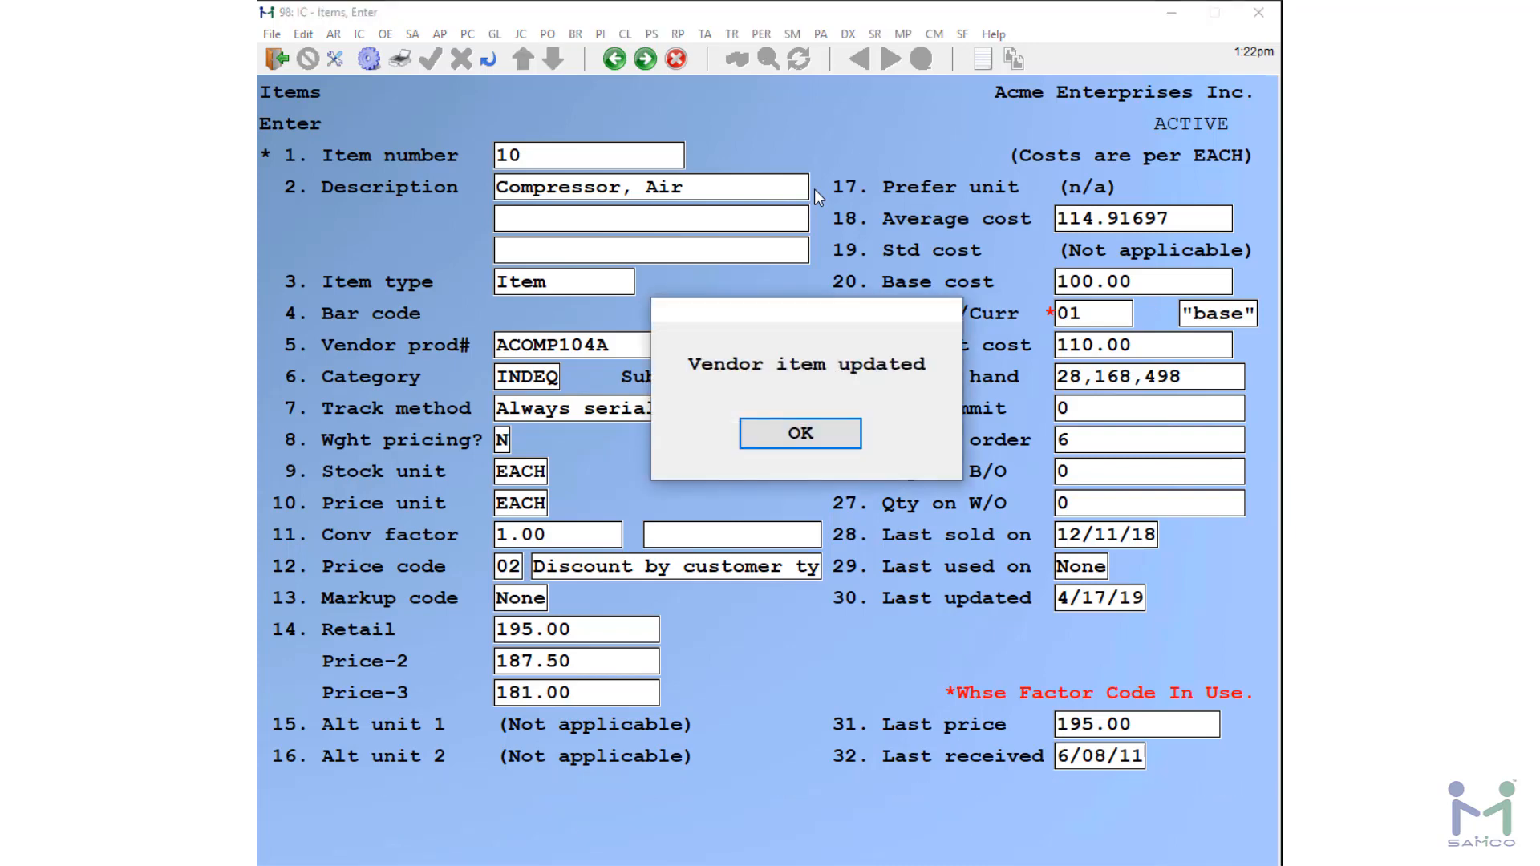
pyautogui.press('Return')
# Step: Page through item 10's additional screens and exit item entry back to the Items menu
pyautogui.press('pagedown')
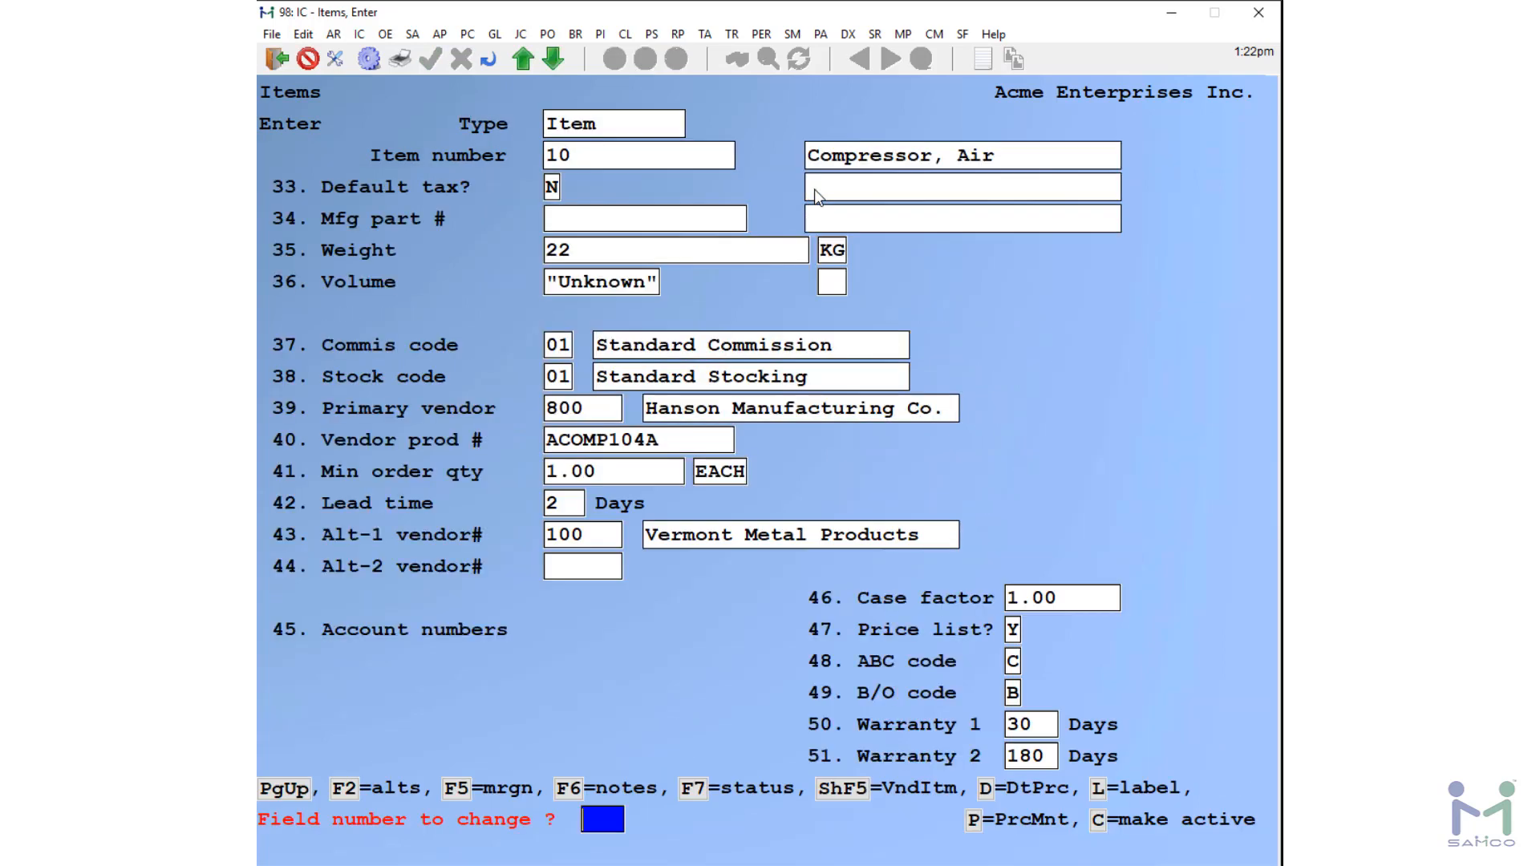
pyautogui.press('pagedown')
pyautogui.press('Return')
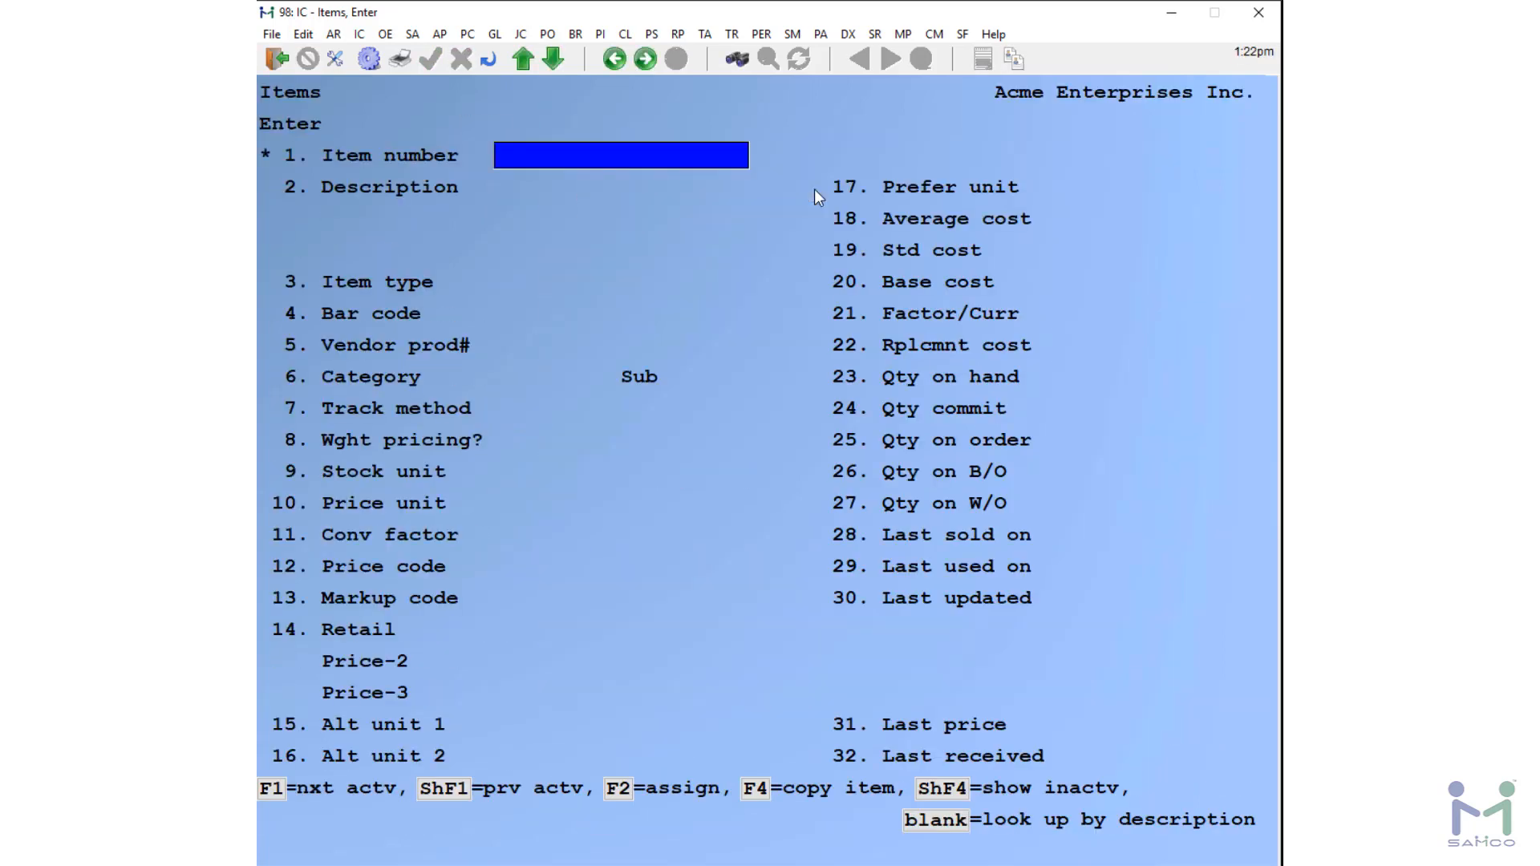
pyautogui.press('Escape')
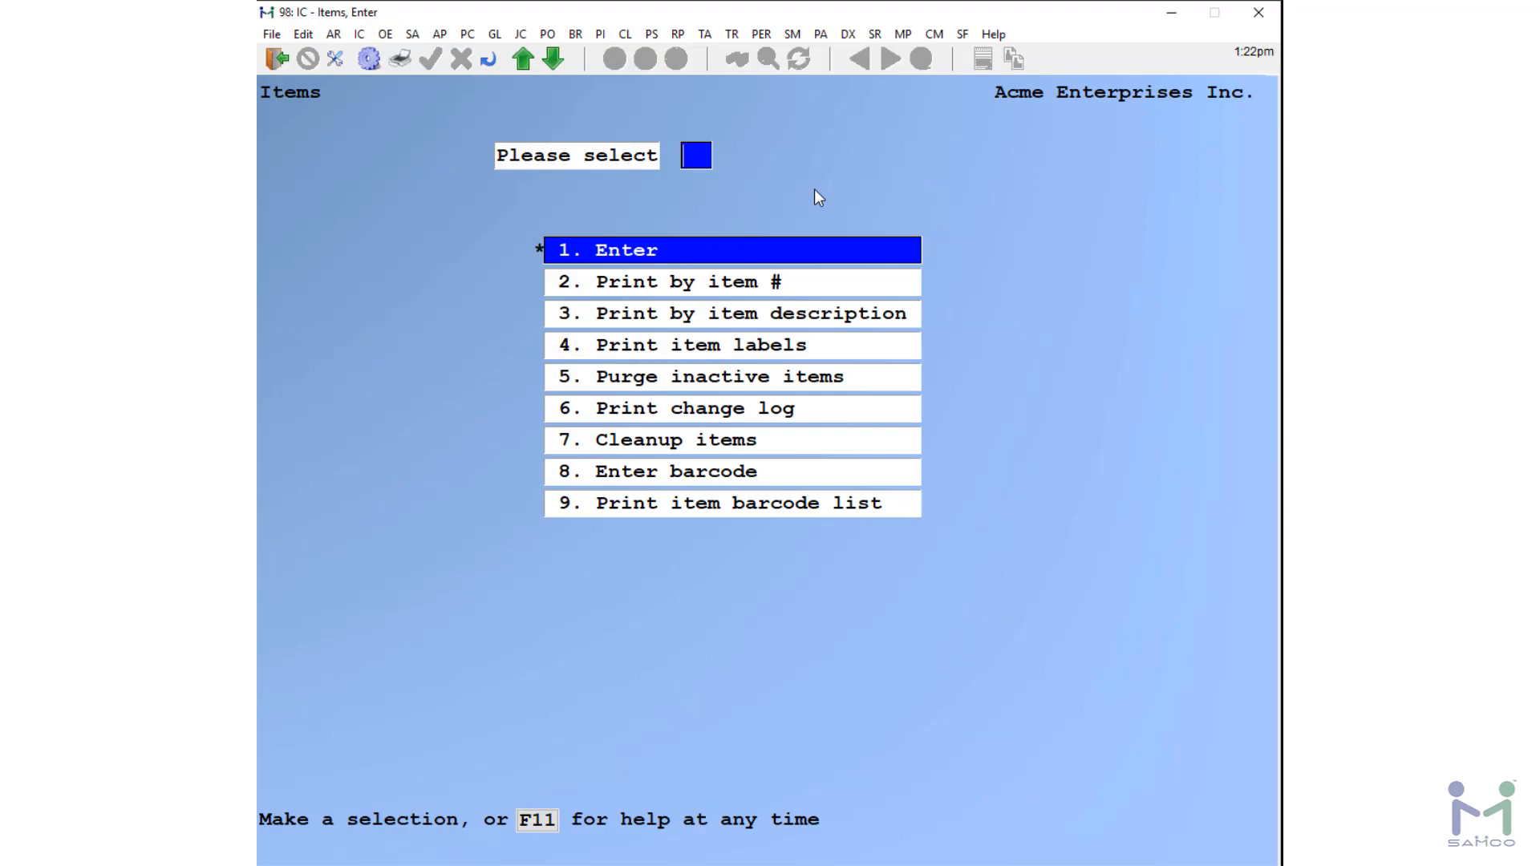
# Step: Open the Find Items window and switch its list between inactive-only, all, and active items before closing it
pyautogui.press('F2')
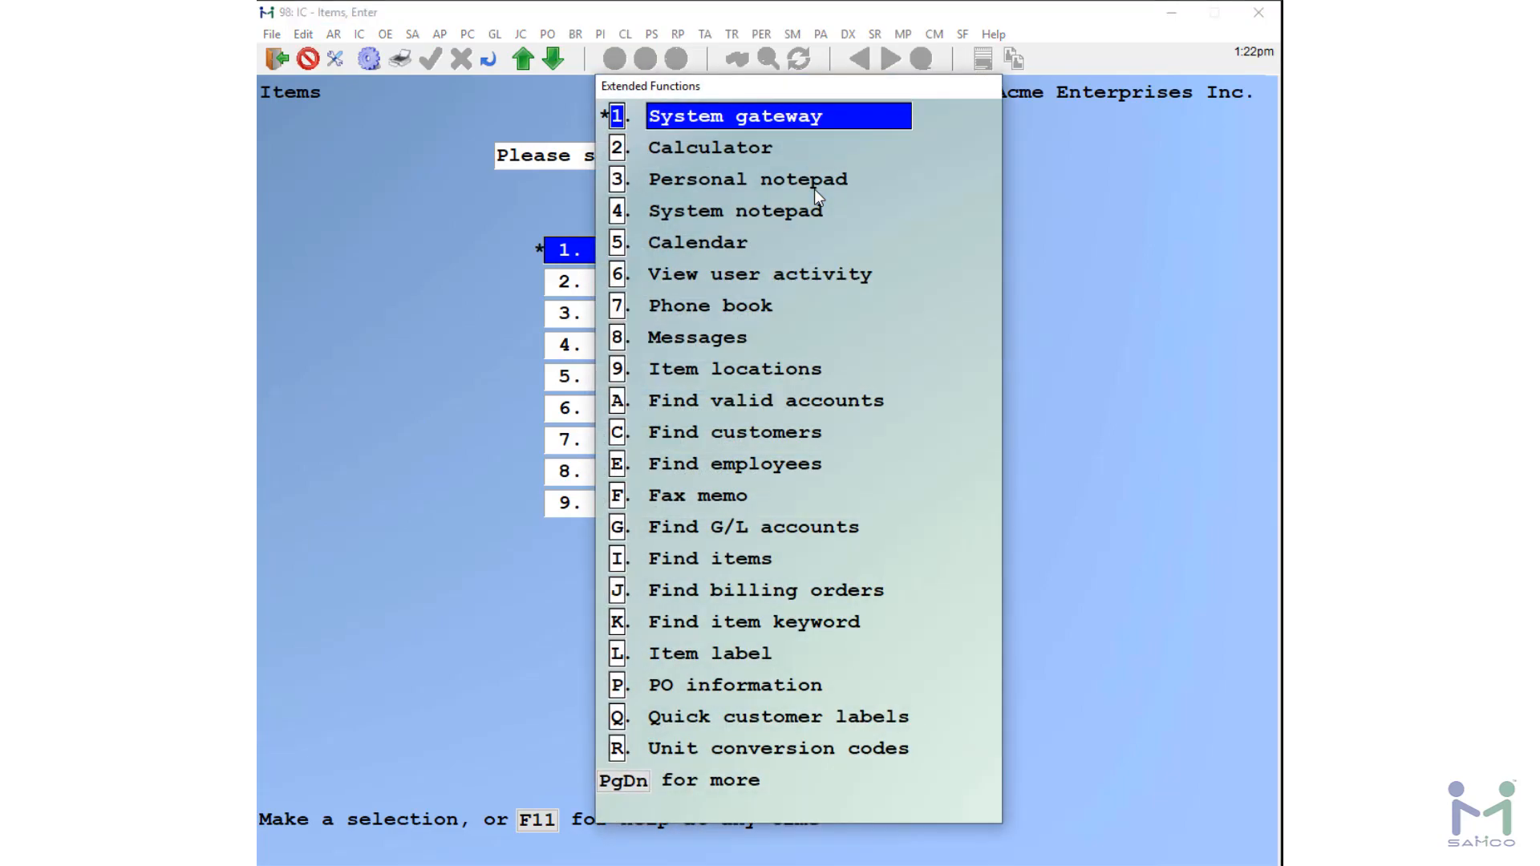
pyautogui.press('i')
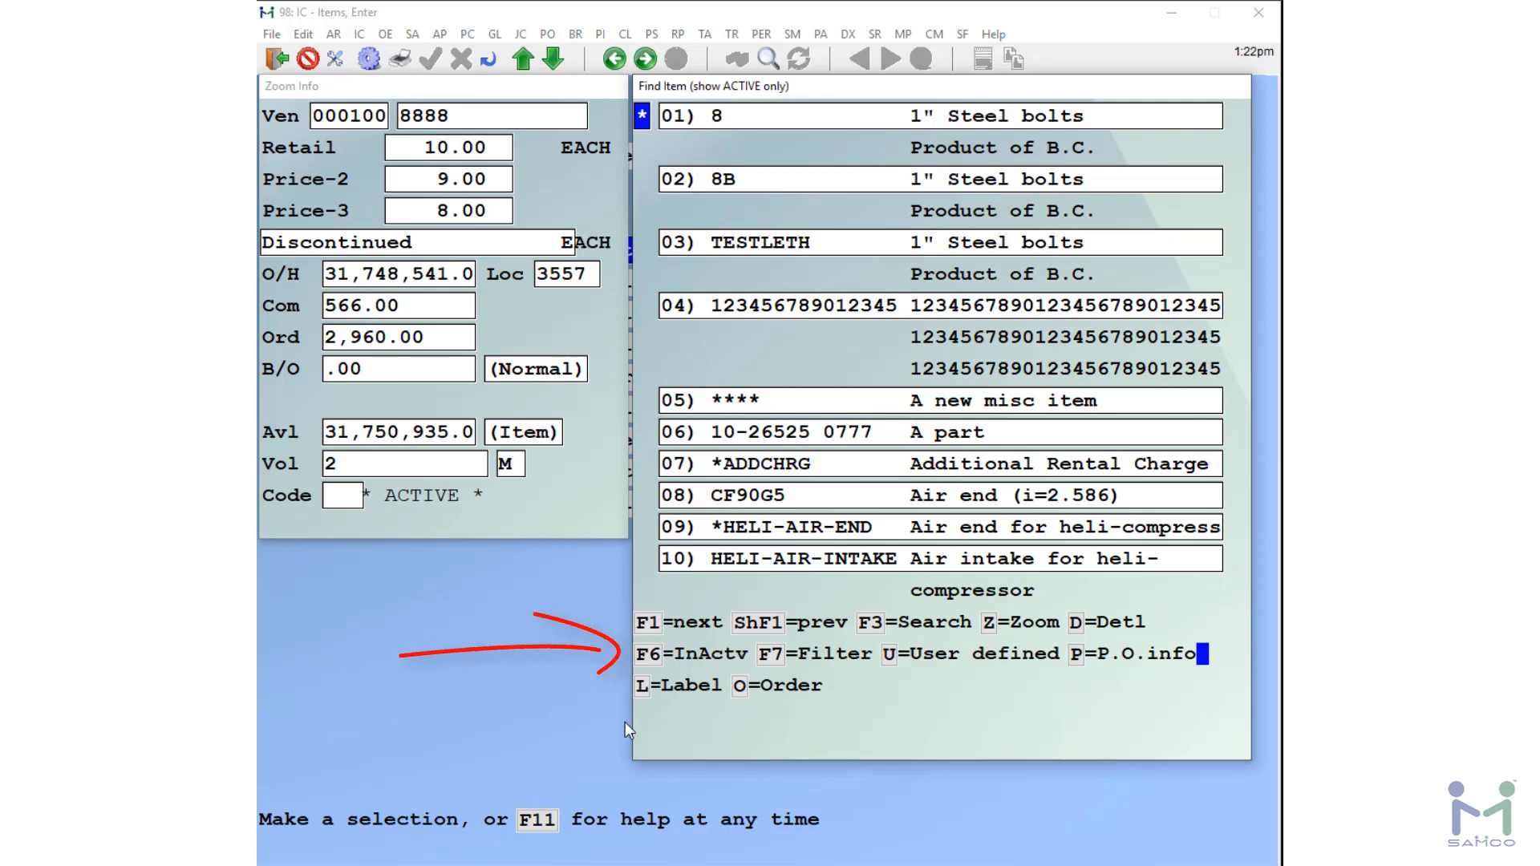
pyautogui.click(651, 653)
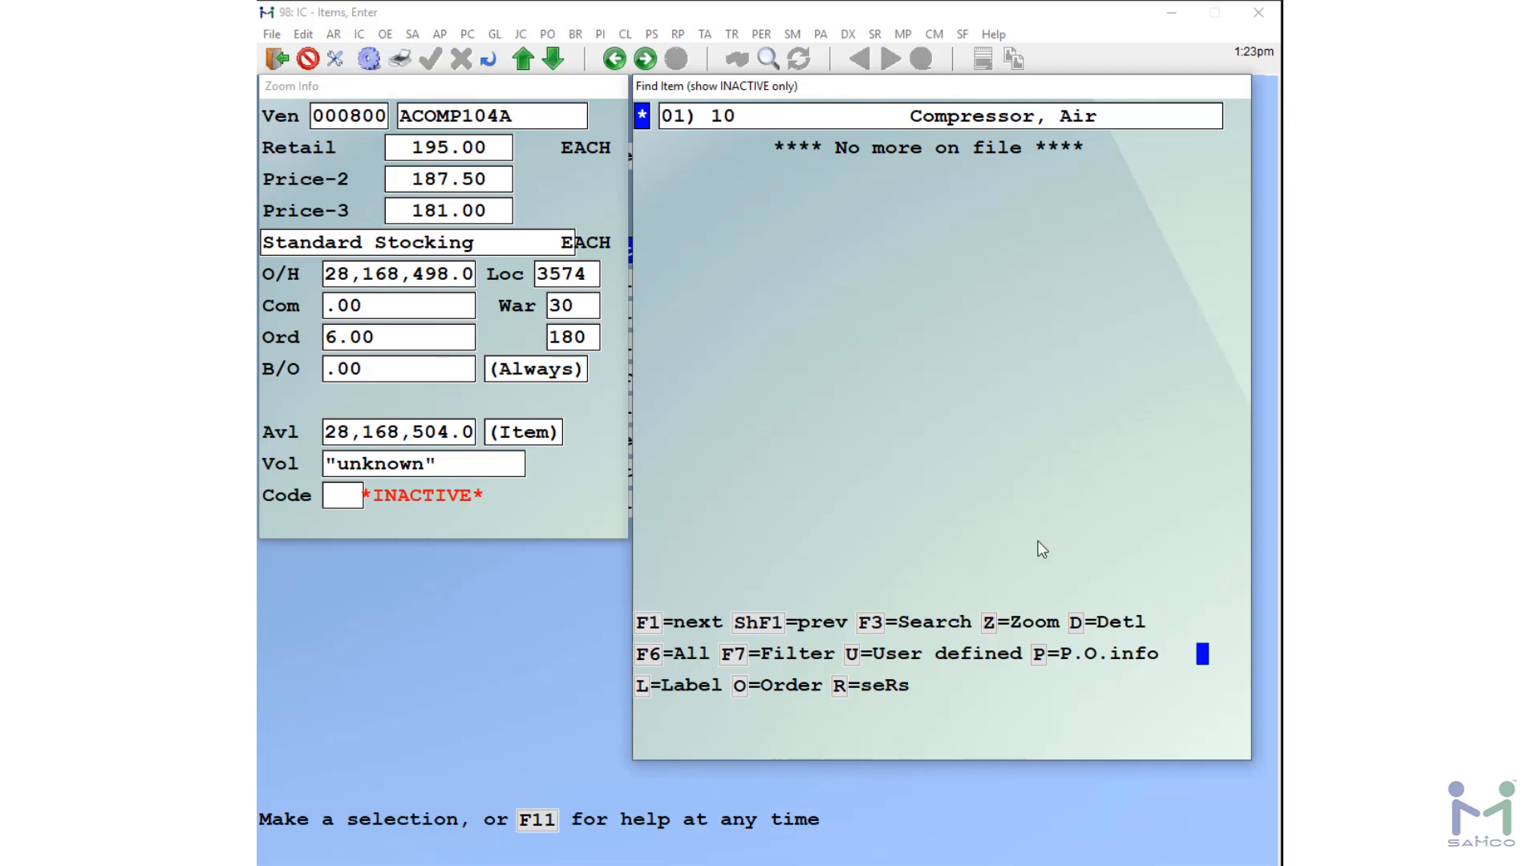
pyautogui.click(650, 654)
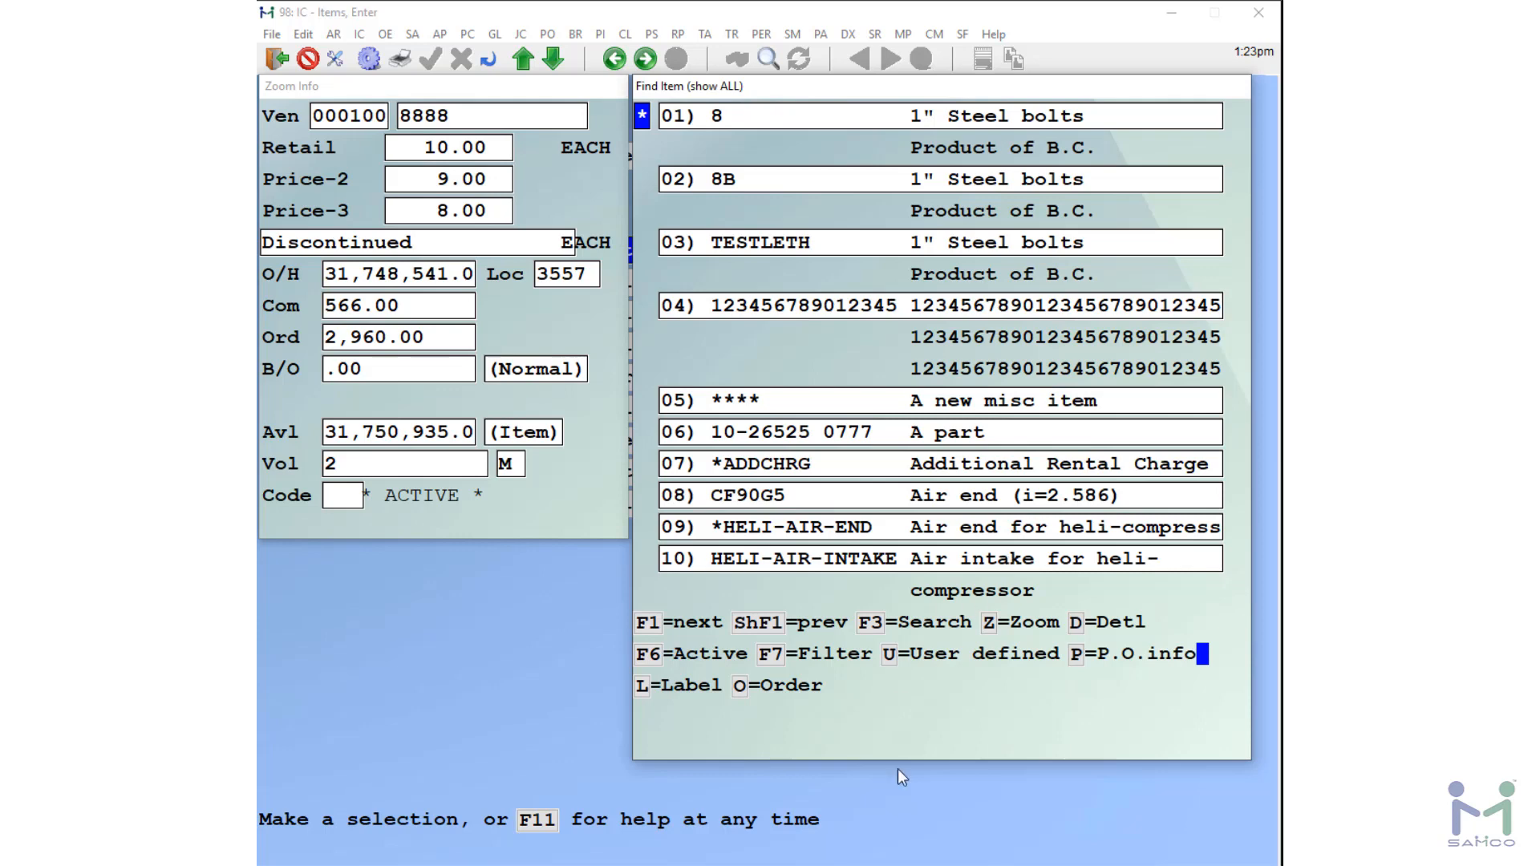
pyautogui.click(654, 658)
pyautogui.press('Escape')
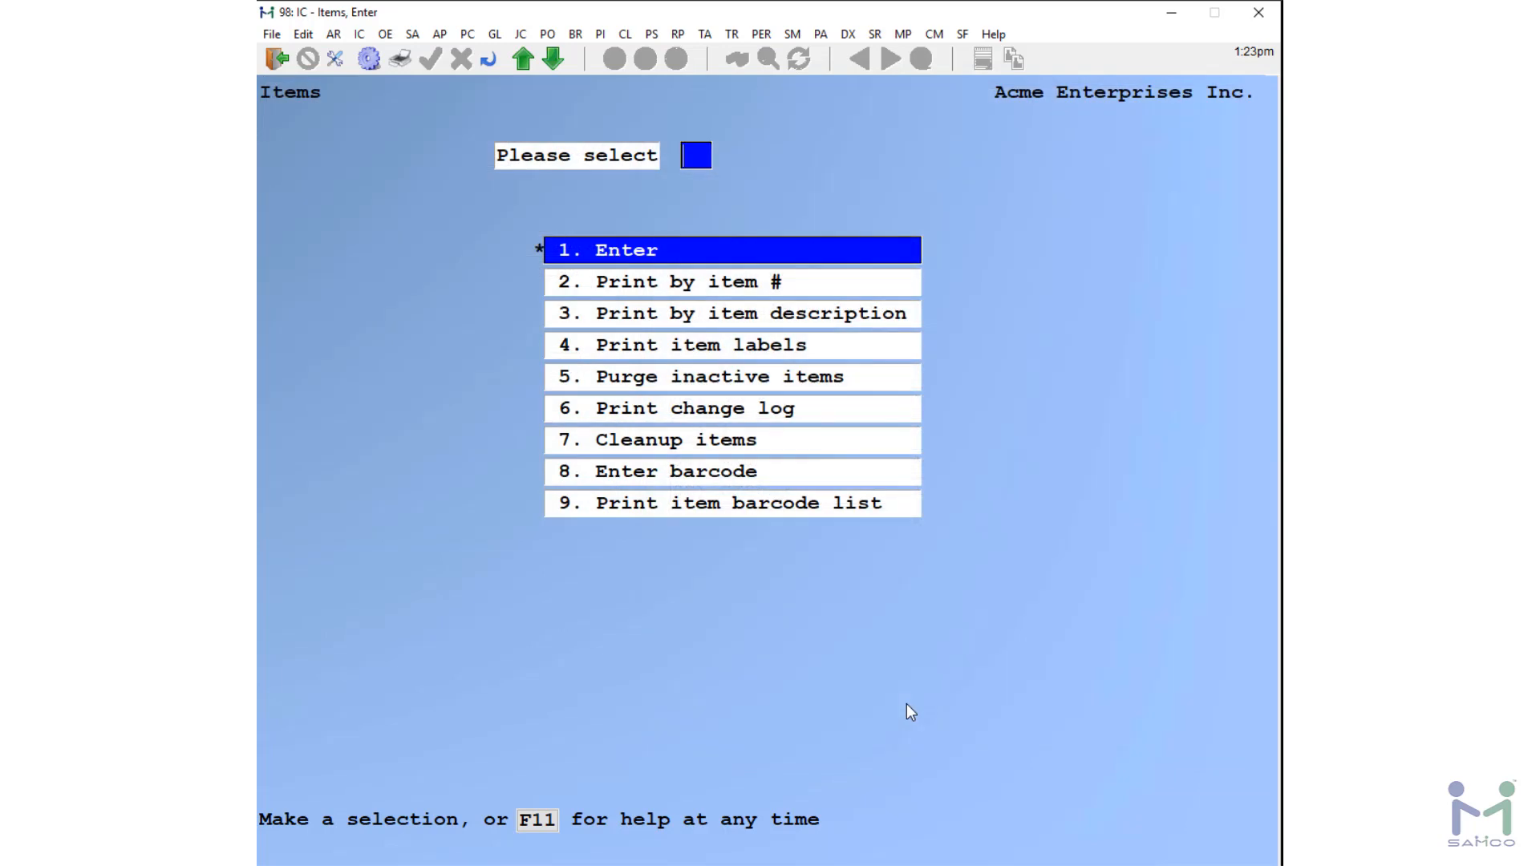
# Step: Open the Print by item # report options and back out to the Items menu
pyautogui.write('2')
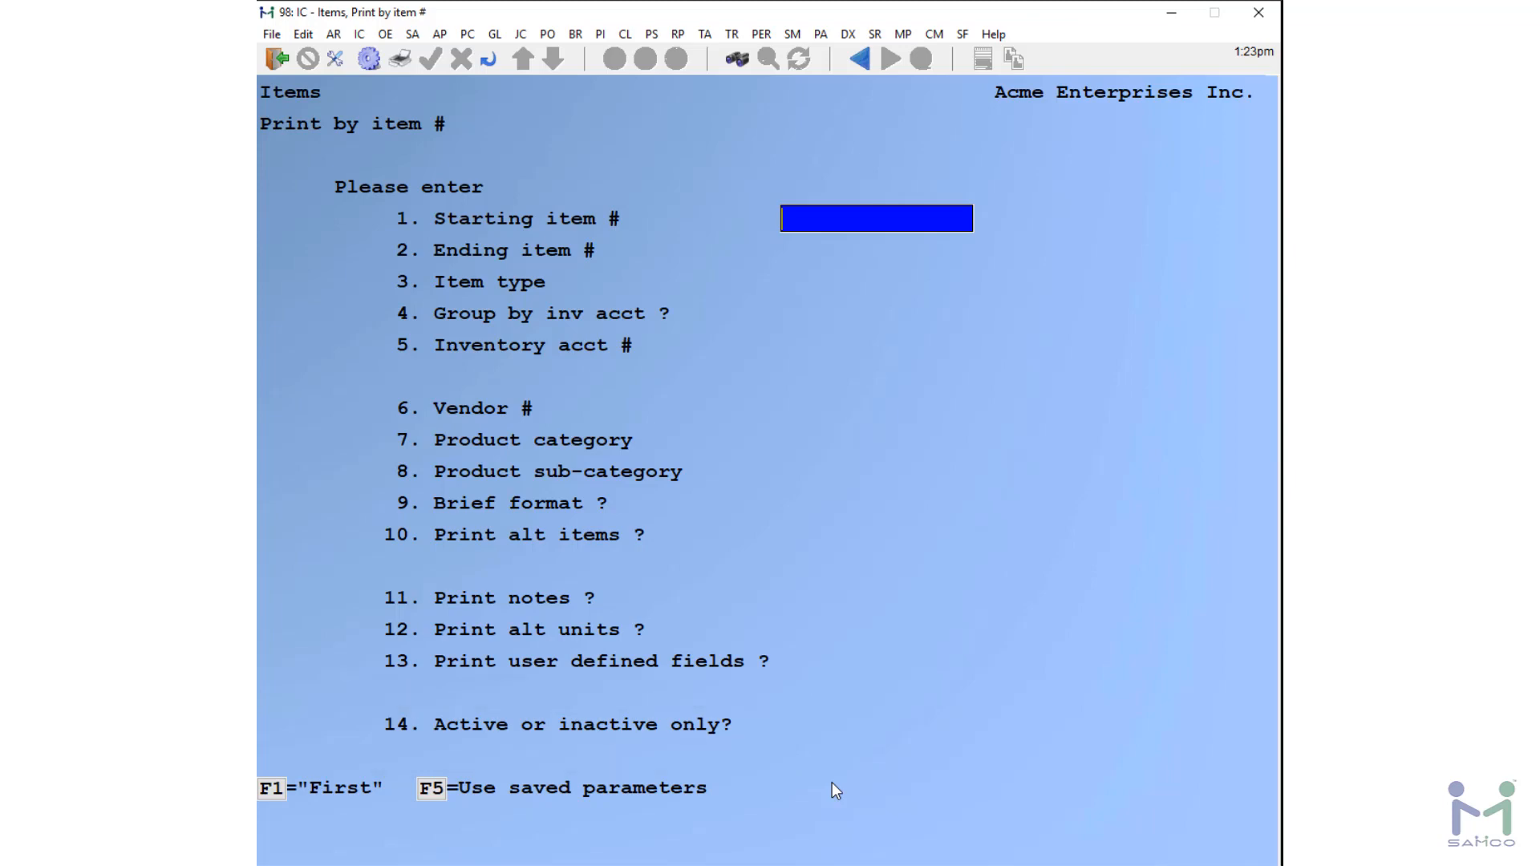
pyautogui.press('Escape')
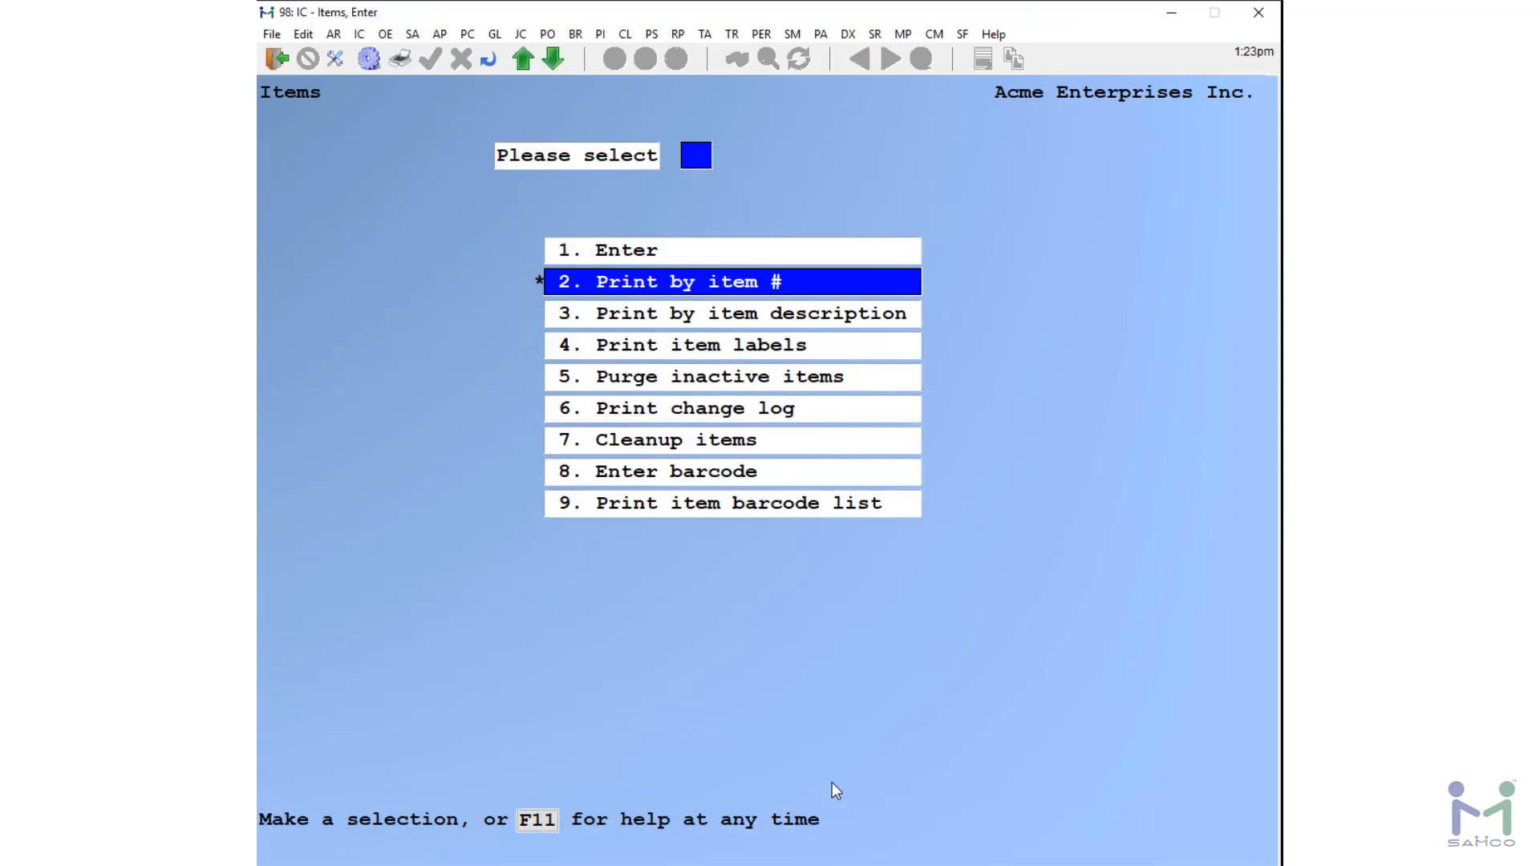